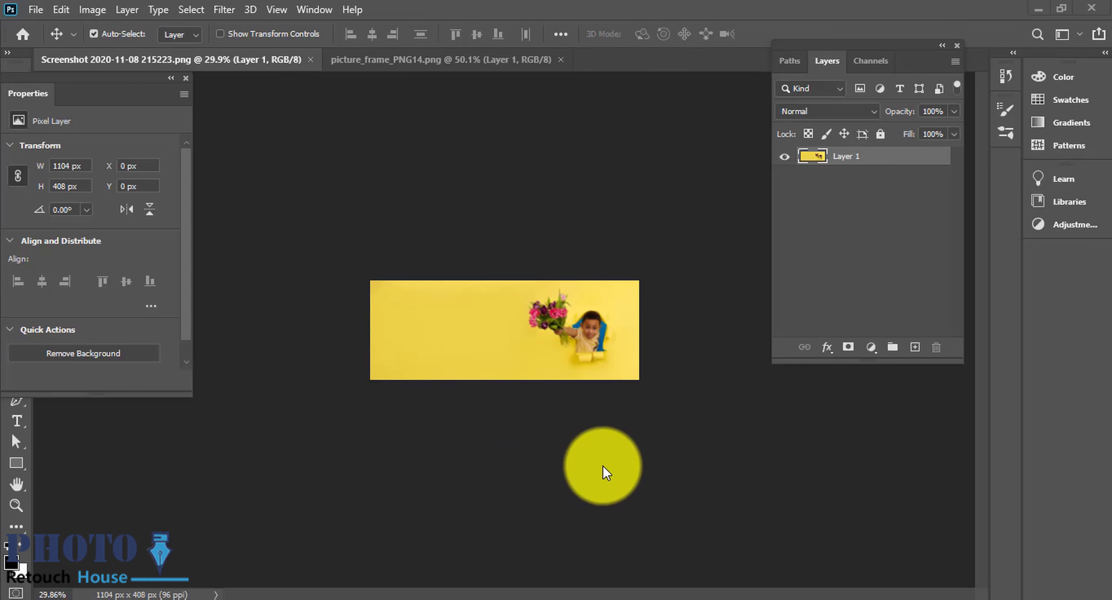
Adjust the workspace view to make more room around the image
scroll(615, 317, "up", 2)
scroll(670, 317, "up", 2)
scroll(685, 303, "down", 1)
left_click_drag(874, 45, 1022, 45)
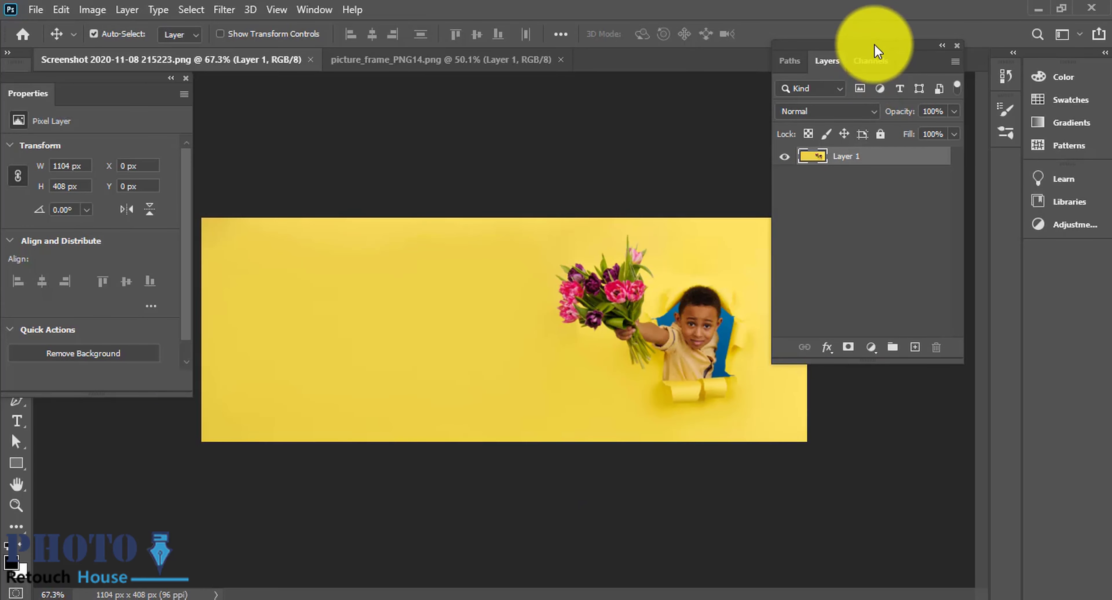
left_click_drag(803, 204, 701, 237)
scroll(729, 235, "up", 1)
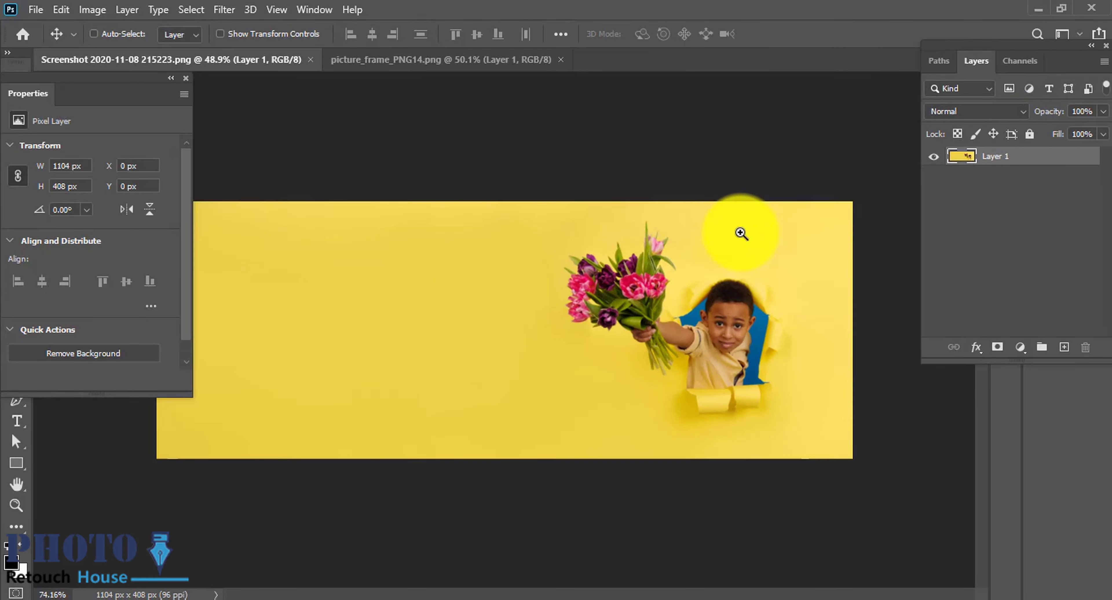
scroll(759, 235, "up", 1)
scroll(799, 225, "up", 2)
scroll(690, 216, "down", 2)
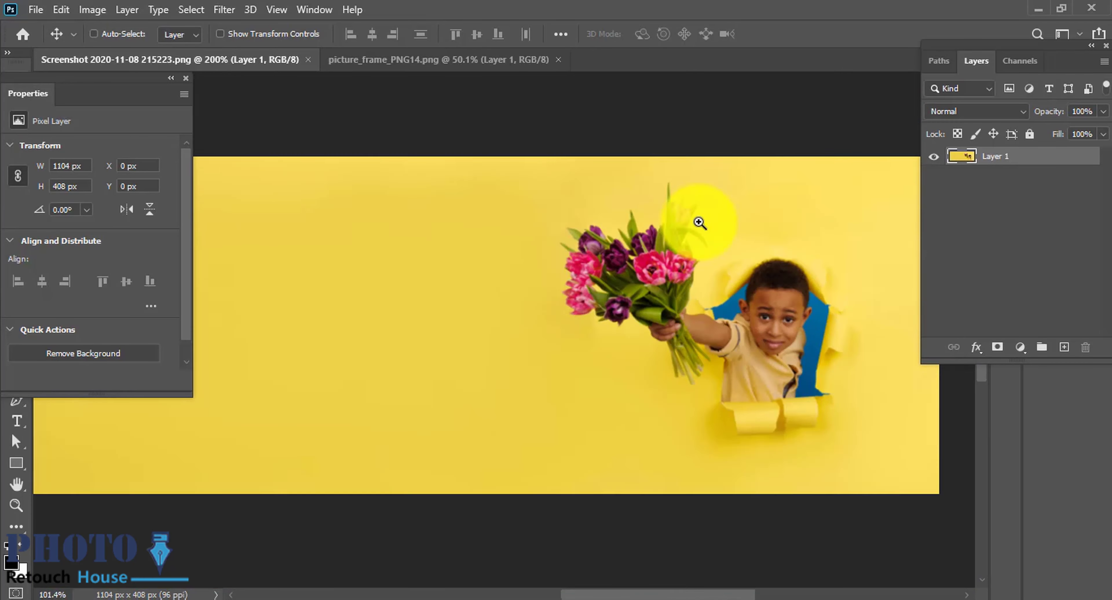
scroll(768, 240, "down", 1)
scroll(725, 239, "down", 1)
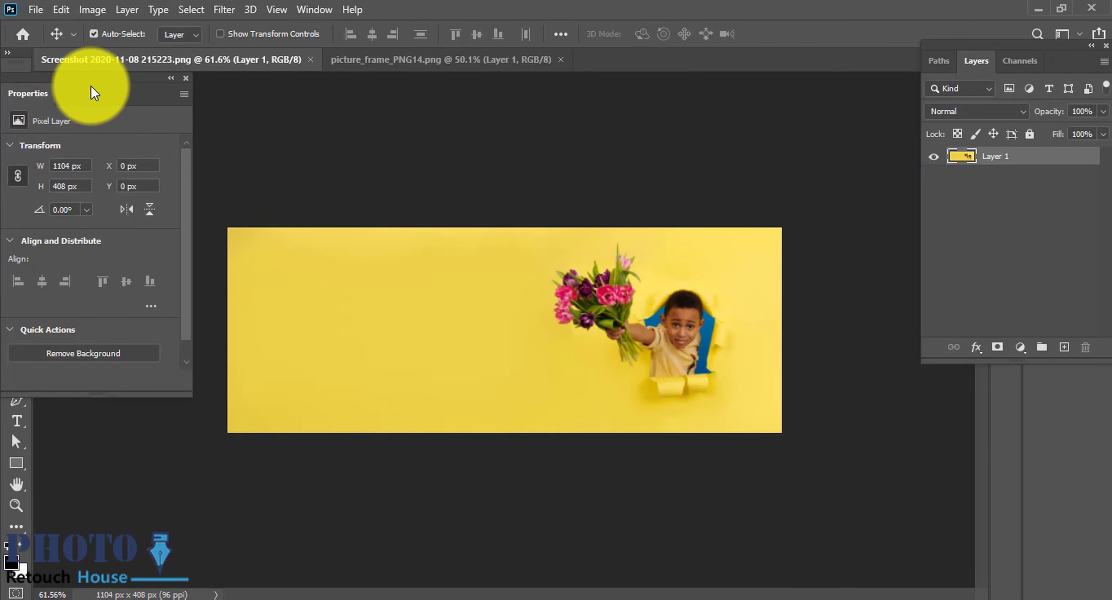
Create a blank white 1280 × 720 px document at 300 pixels/inch
left_click(36, 10)
left_click(65, 26)
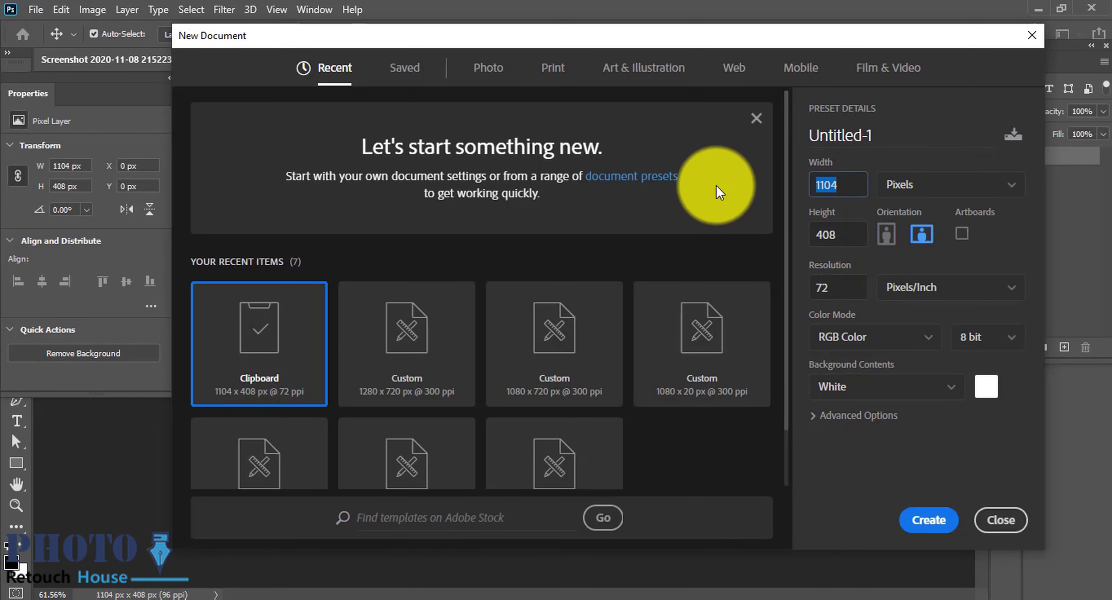
type("80")
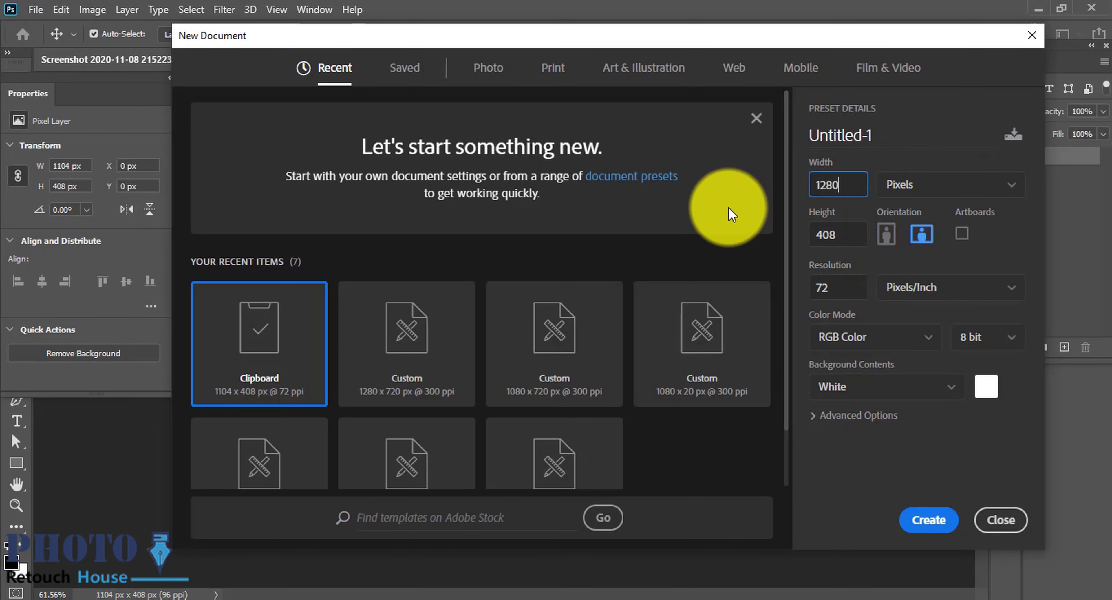
left_click(840, 242)
type("7")
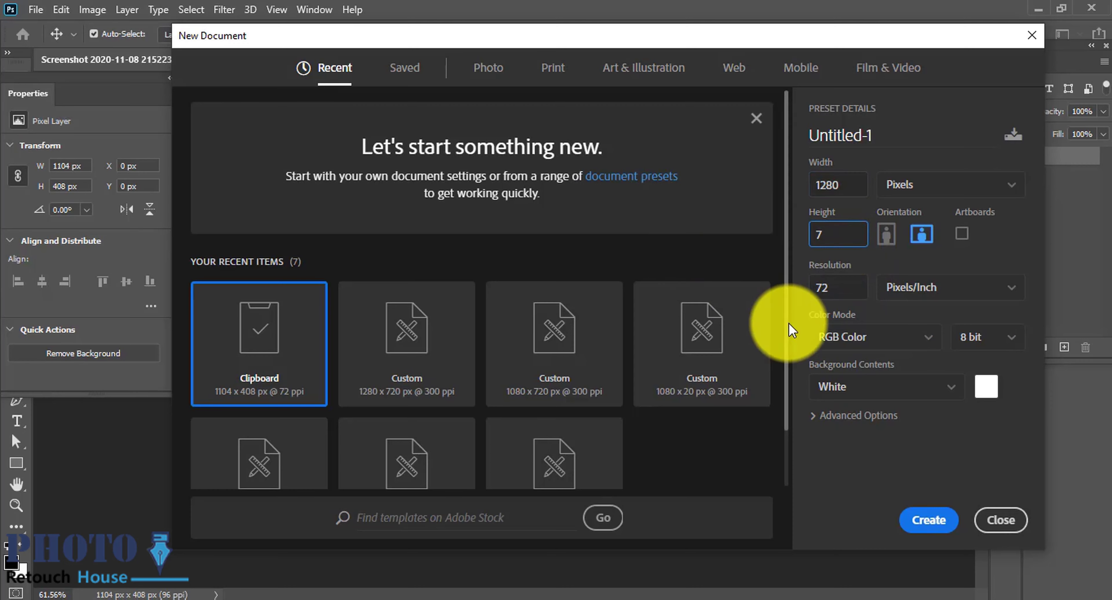
type("20")
left_click(839, 287)
type("300")
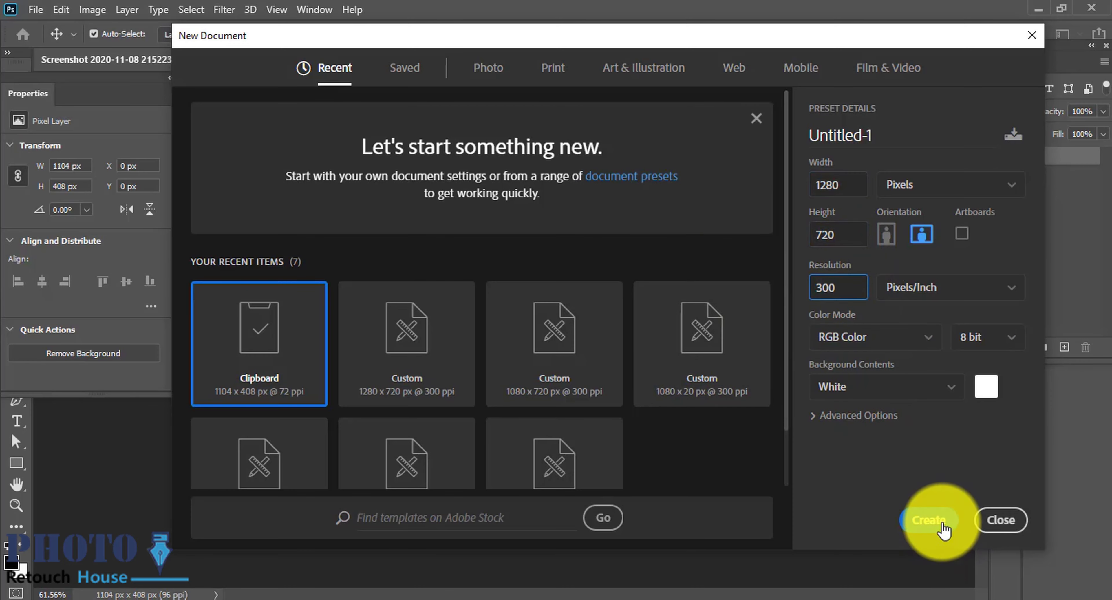
left_click(932, 520)
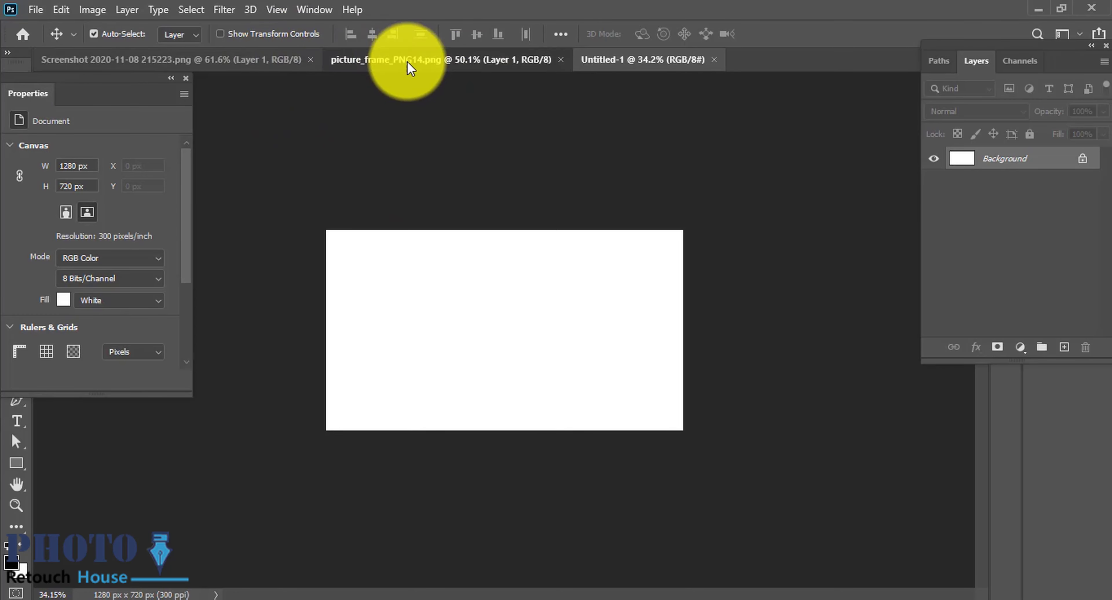
Drag the gold frame from picture_frame_PNG14.png into the boy-with-tulips photo
left_click(397, 60)
left_click(266, 60)
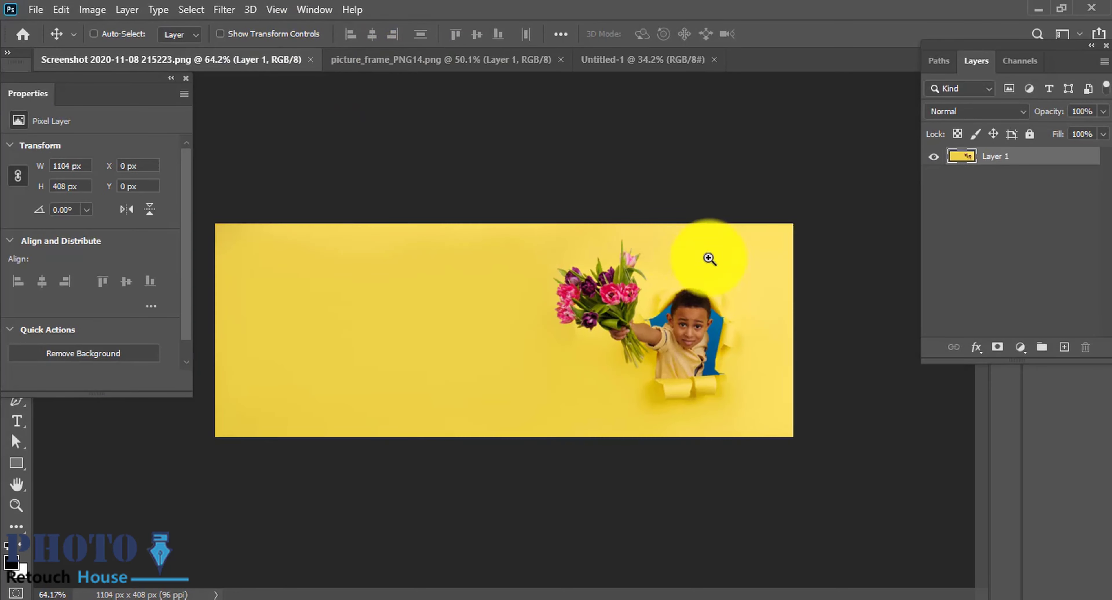
left_click(669, 298)
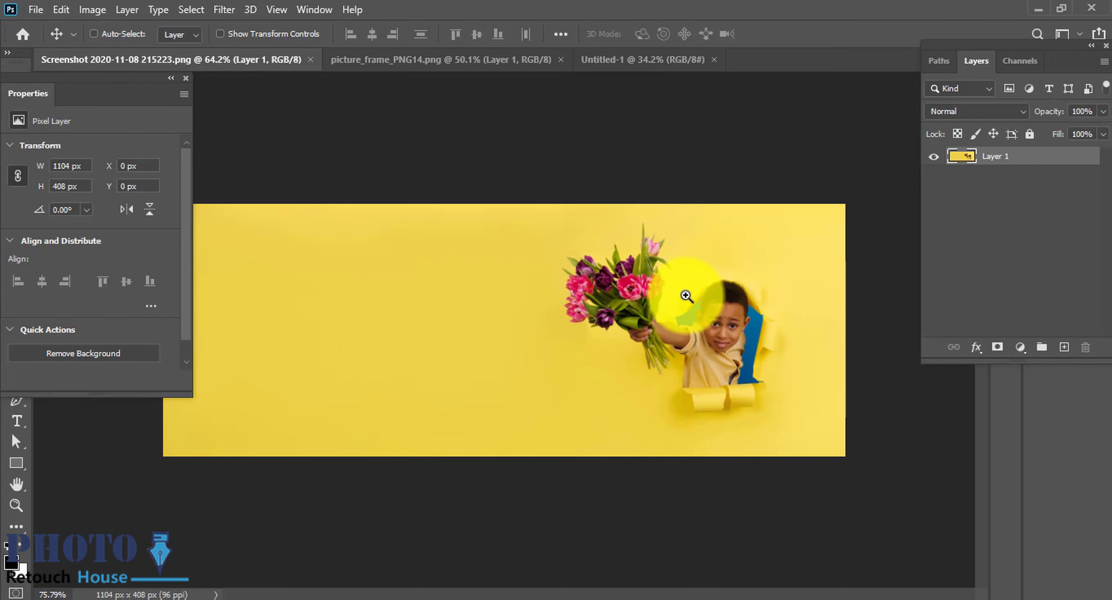
left_click(415, 60)
left_click_drag(531, 235, 721, 317)
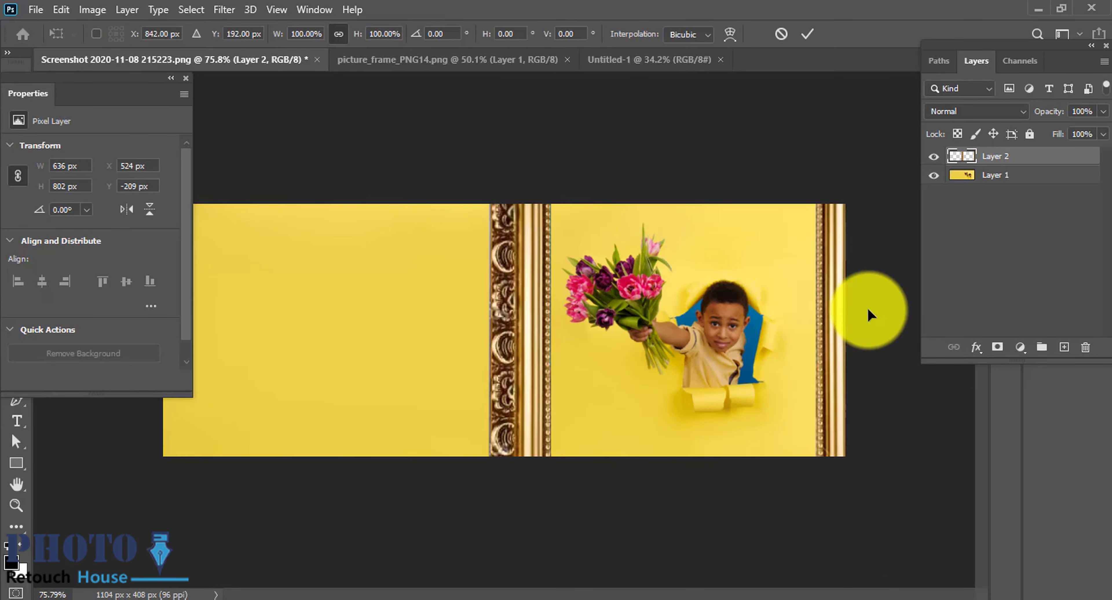
Scale the frame to 49.4% and position it over the boy
key("ctrl+t")
mouse_move(880, 322)
left_mouse_down()
mouse_move(769, 330)
mouse_move(786, 330)
left_mouse_up()
scroll(787, 330, "up", 1)
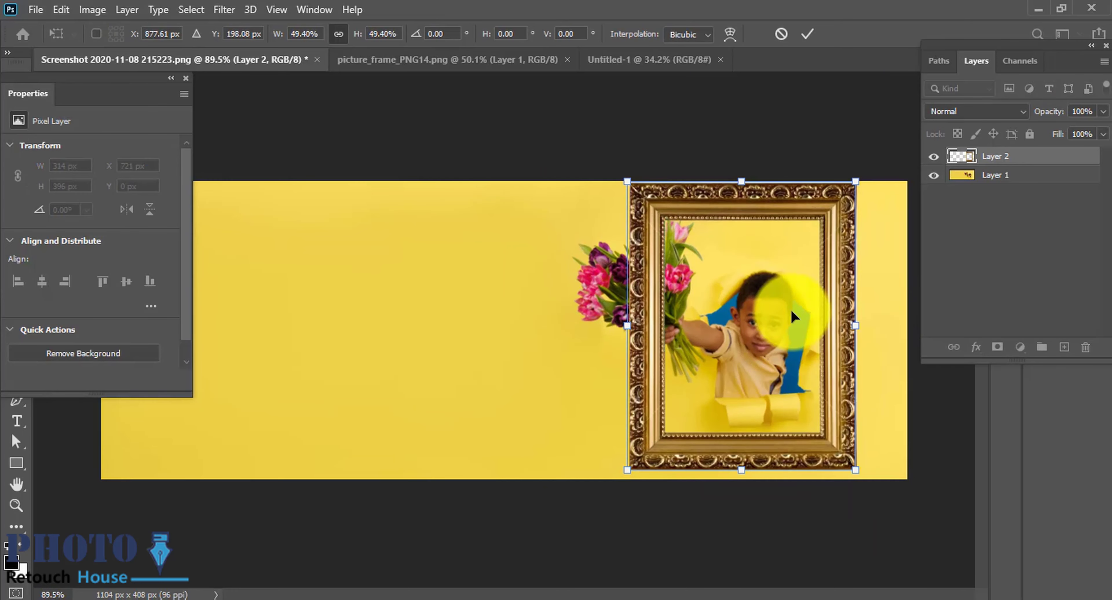
mouse_move(757, 233)
left_mouse_down()
mouse_move(722, 154)
mouse_move(742, 225)
left_mouse_up()
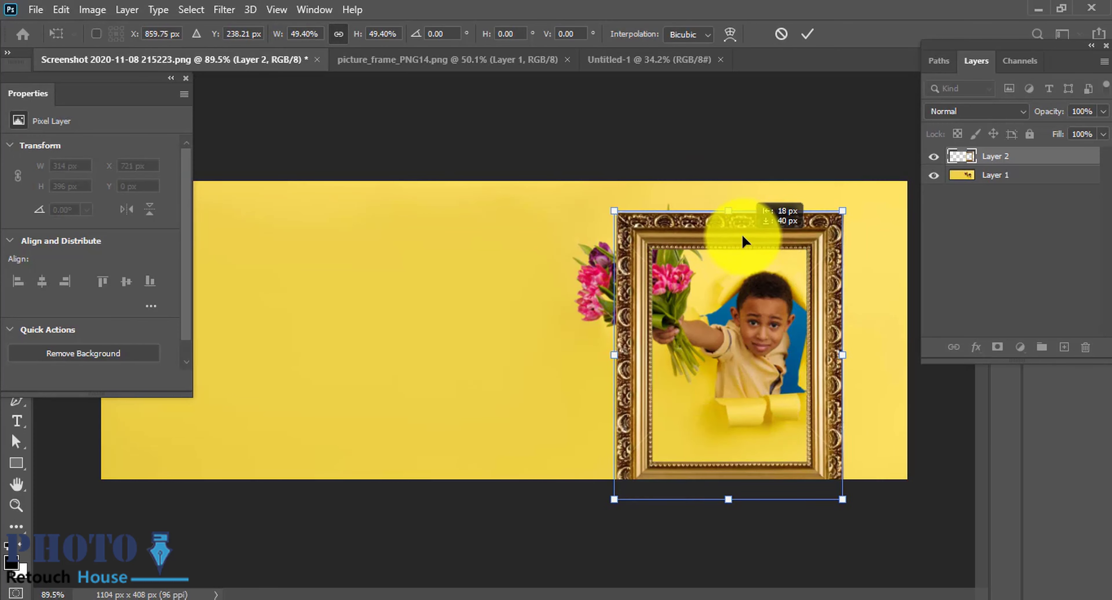
left_click_drag(742, 231, 655, 61)
scroll(793, 269, "down", 1)
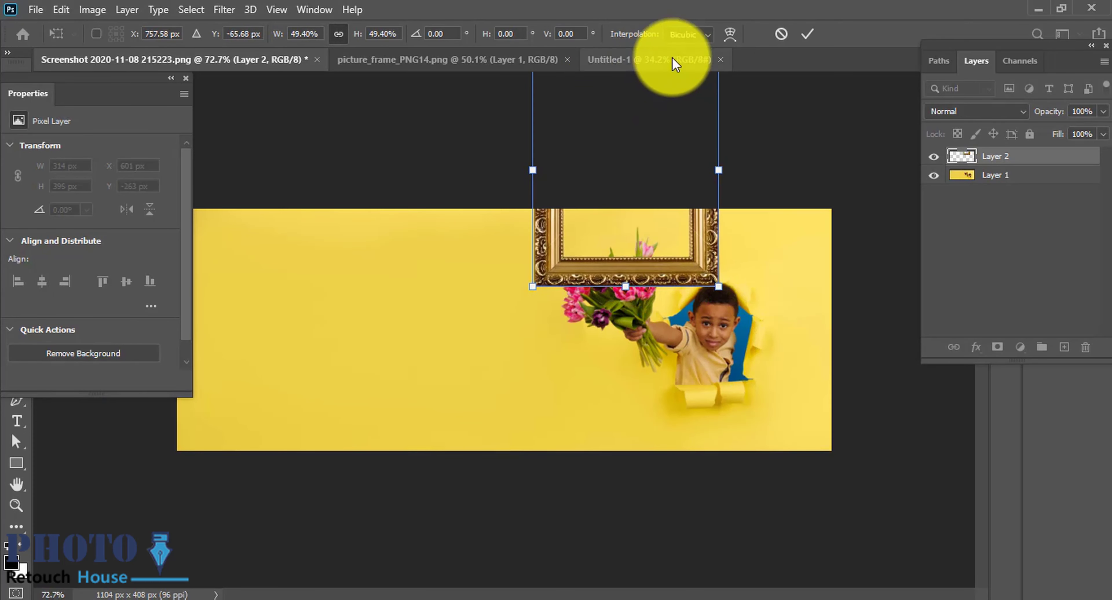
key("Return")
mouse_move(651, 260)
left_mouse_down()
mouse_move(623, 65)
mouse_move(633, 377)
mouse_move(448, 311)
left_mouse_up()
Select Layer 1 and Layer 2 together and place the gold frame around the boy in Untitled-1
left_click(640, 385, "shift")
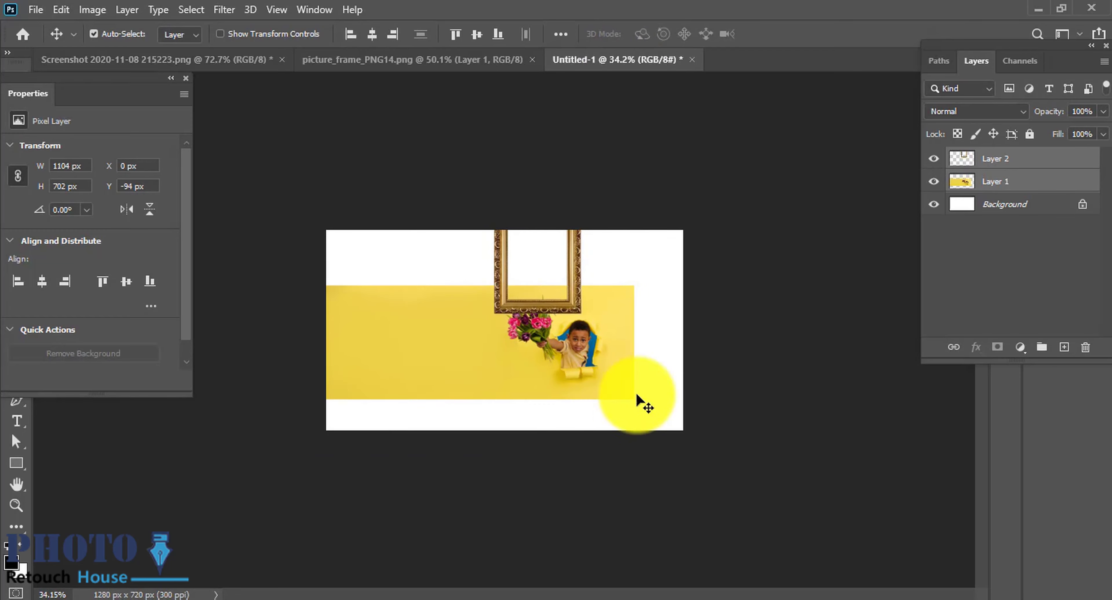
key("ctrl+plus")
mouse_move(678, 372)
left_mouse_down()
mouse_move(644, 366)
mouse_move(642, 295)
mouse_move(669, 406)
mouse_move(713, 410)
left_mouse_up()
key("ctrl+plus")
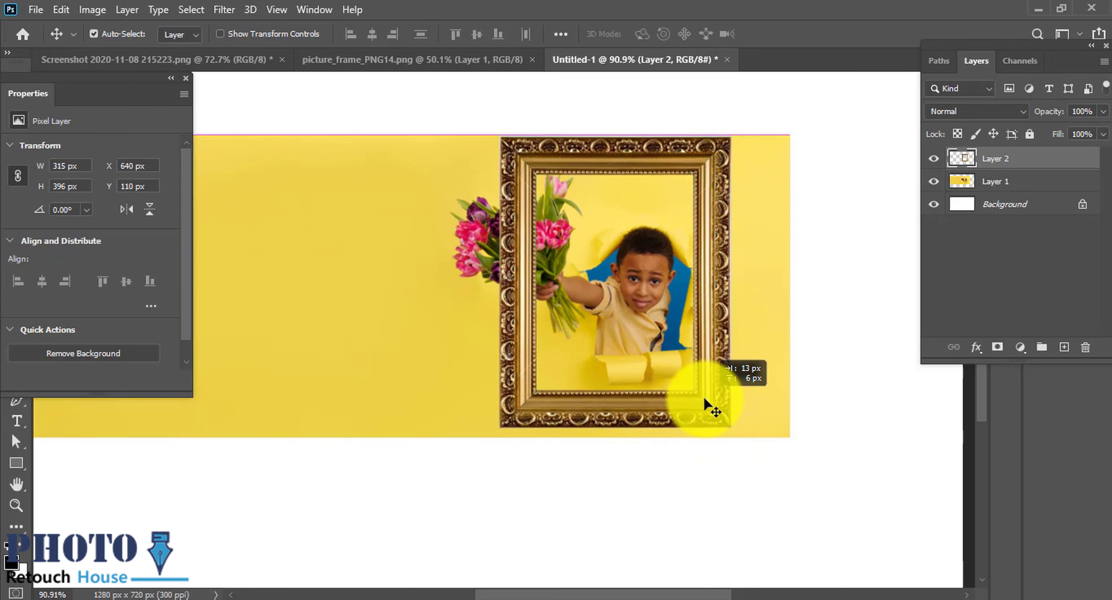
key("ctrl+0")
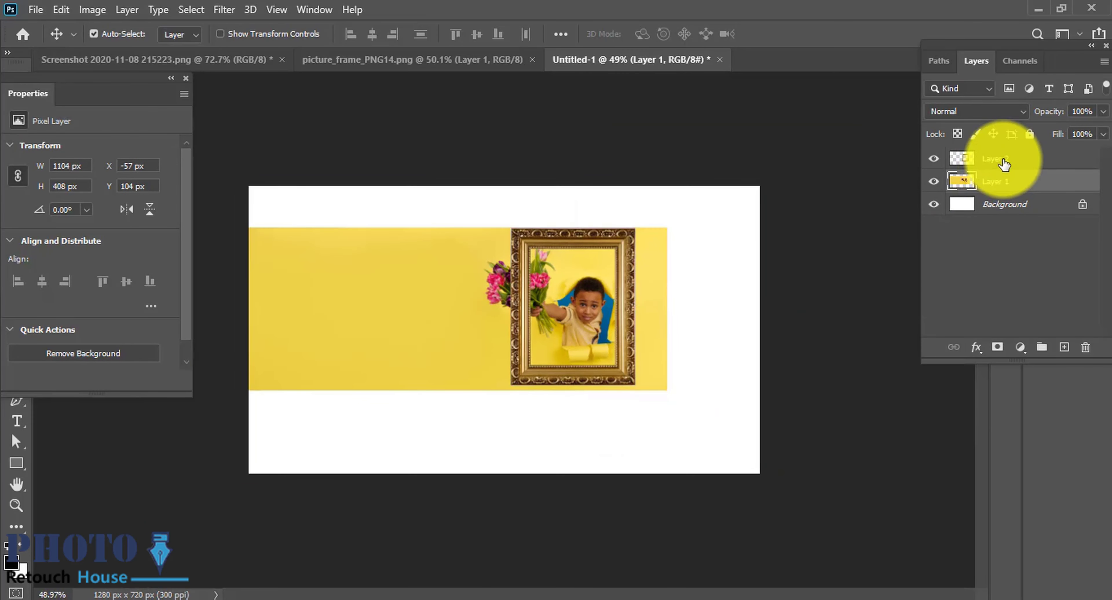
left_click(1004, 164, "shift")
Enlarge the photo and frame layers together to fill the canvas width
key("ctrl+t")
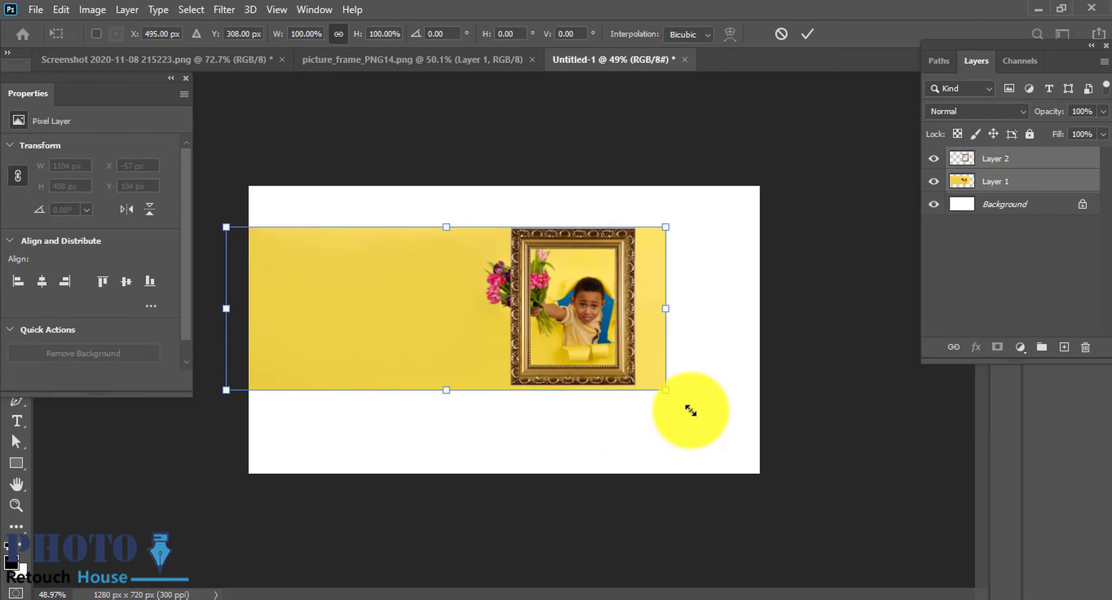
left_click_drag(691, 410, 739, 443)
left_click_drag(702, 400, 667, 406)
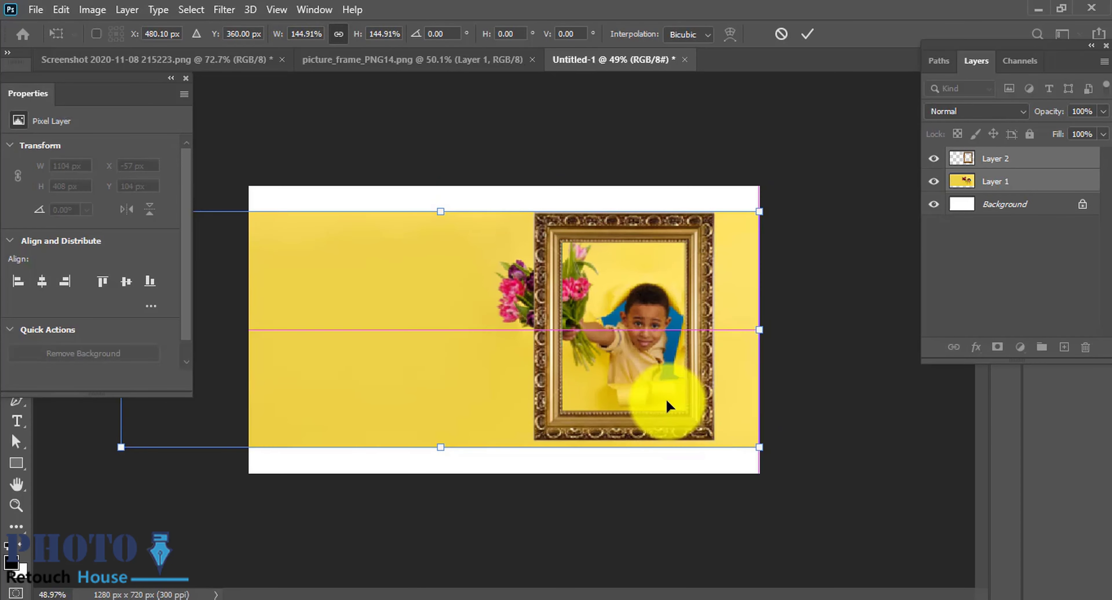
key("Return")
Shift the yellow boy photo 37 px left, then select the frame layer, Layer 2
scroll(626, 302, "up", 3)
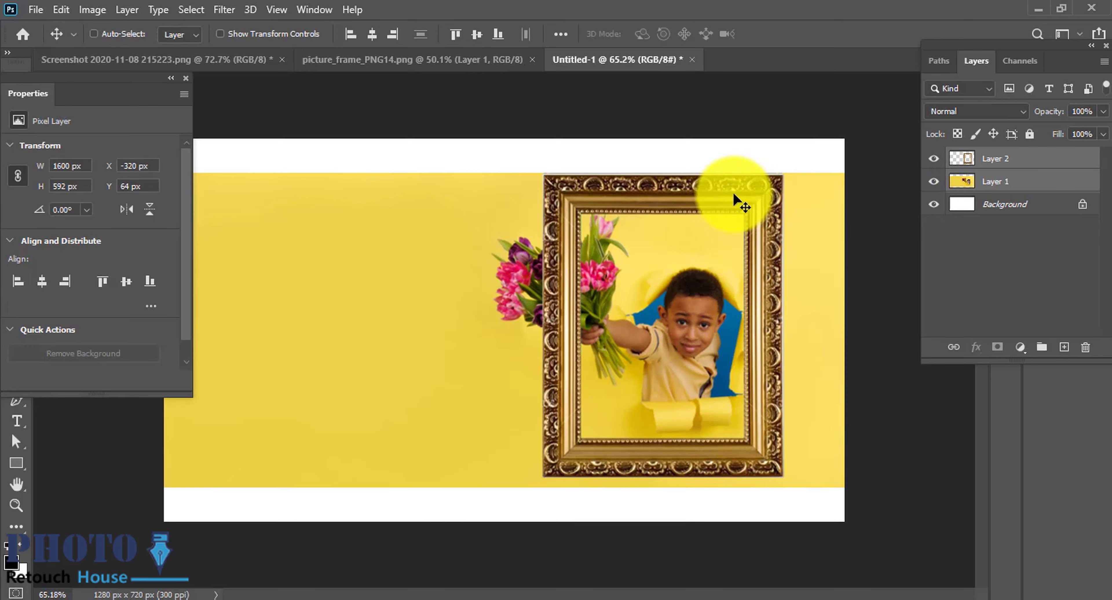
left_click(771, 157)
left_click(711, 382)
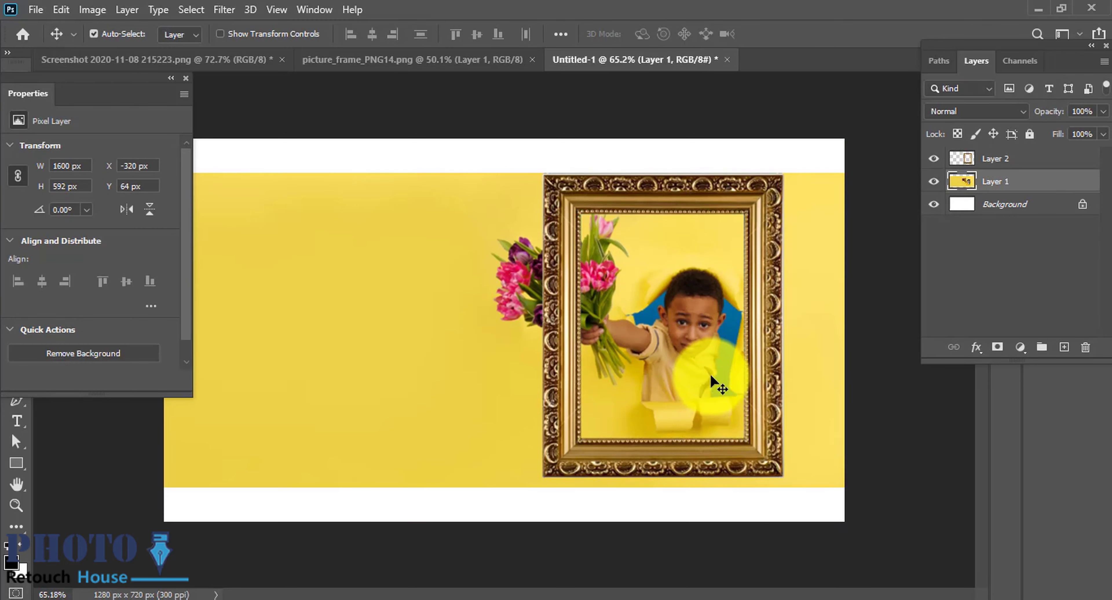
left_click_drag(708, 375, 689, 381)
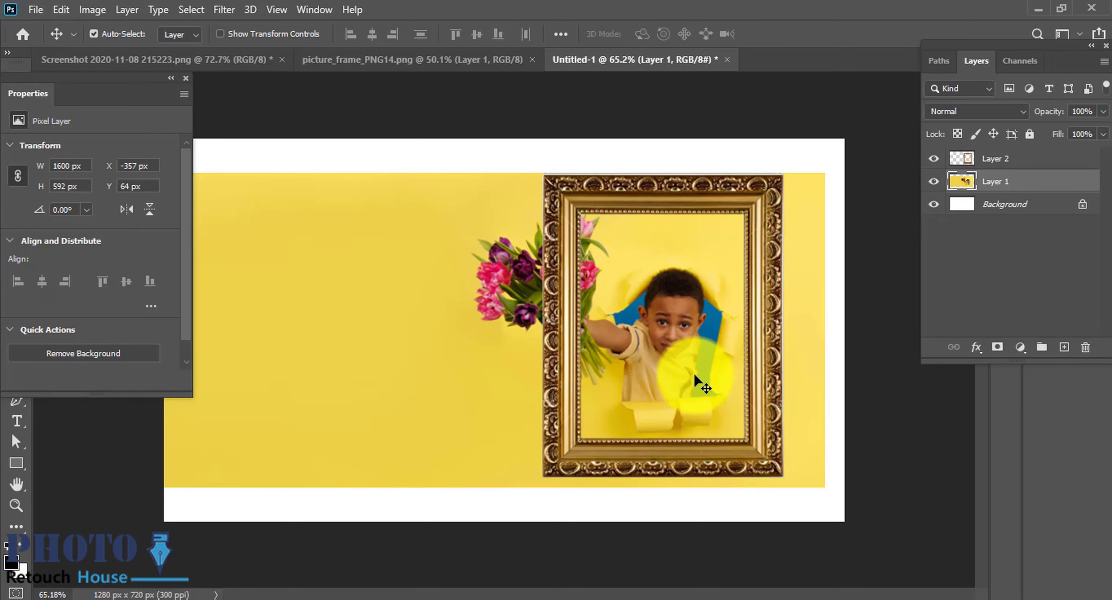
scroll(700, 382, "up", 1)
scroll(665, 349, "up", 1)
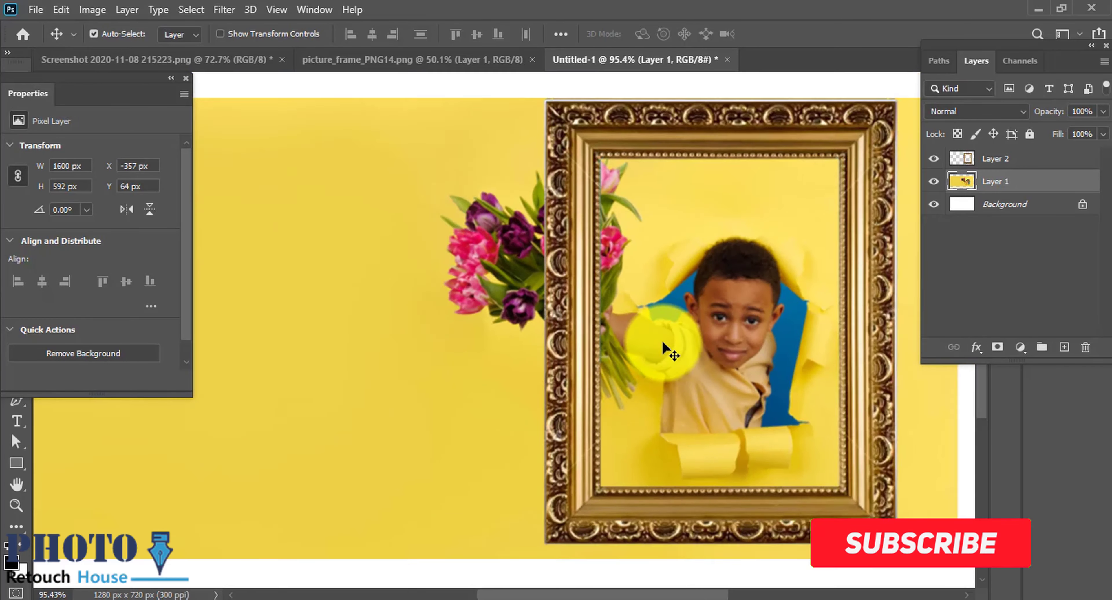
scroll(596, 168, "up", 2)
scroll(633, 154, "up", 3)
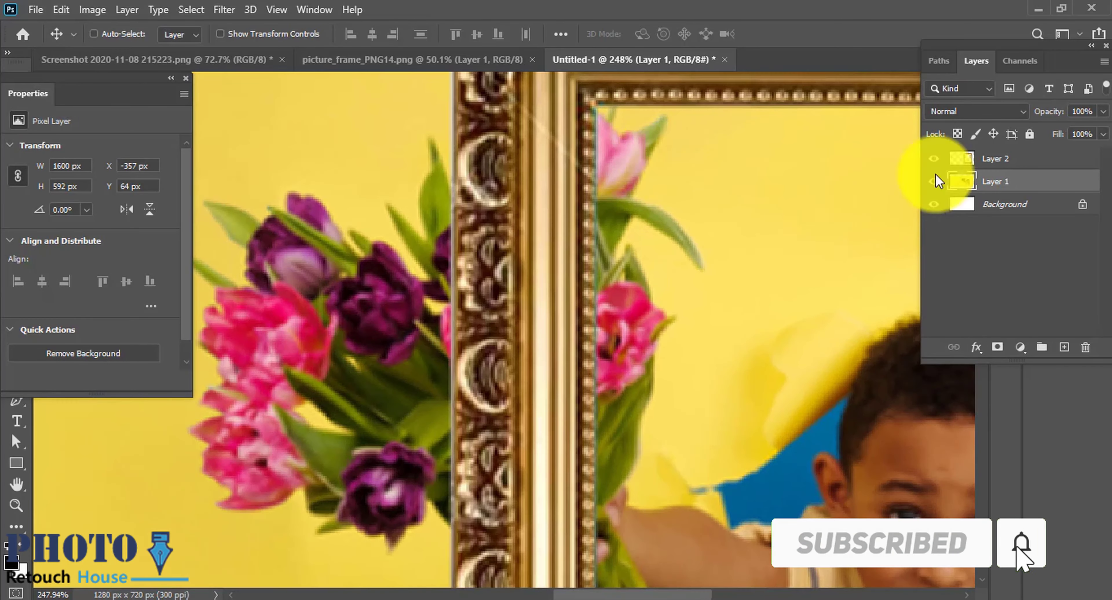
scroll(717, 228, "down", 2)
scroll(656, 232, "down", 2)
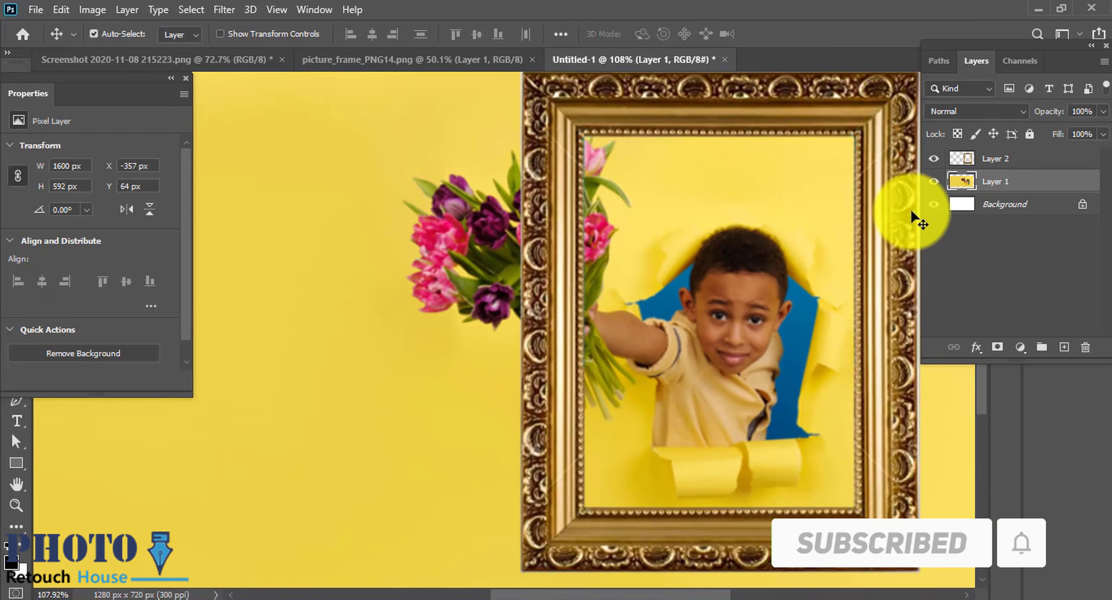
left_click(993, 158)
Add a layer mask to Layer 2 and paint black to hide the frame around the tulip stems
left_click(997, 347)
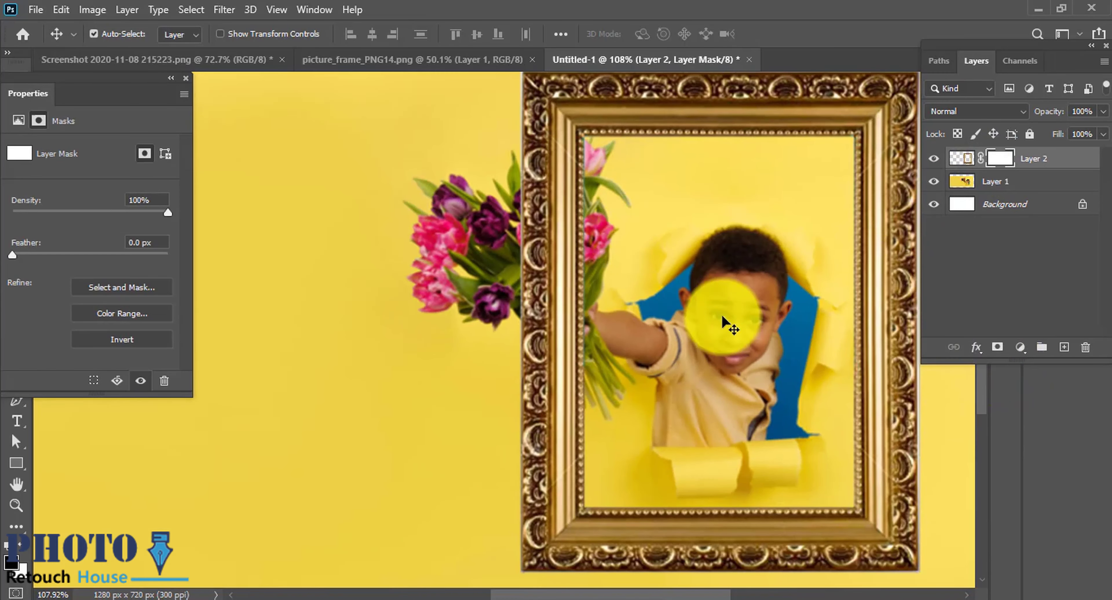
key("b")
mouse_move(559, 252)
left_mouse_down()
mouse_move(565, 273)
mouse_move(552, 243)
left_mouse_up()
key("x")
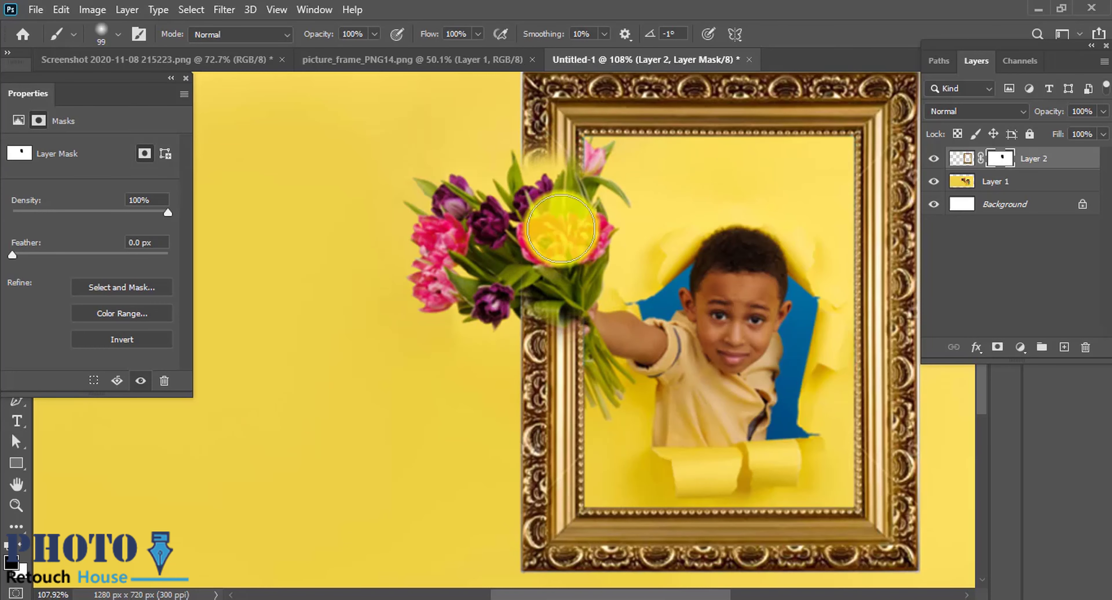
scroll(570, 173, "up", 3)
left_click_drag(565, 299, 720, 359)
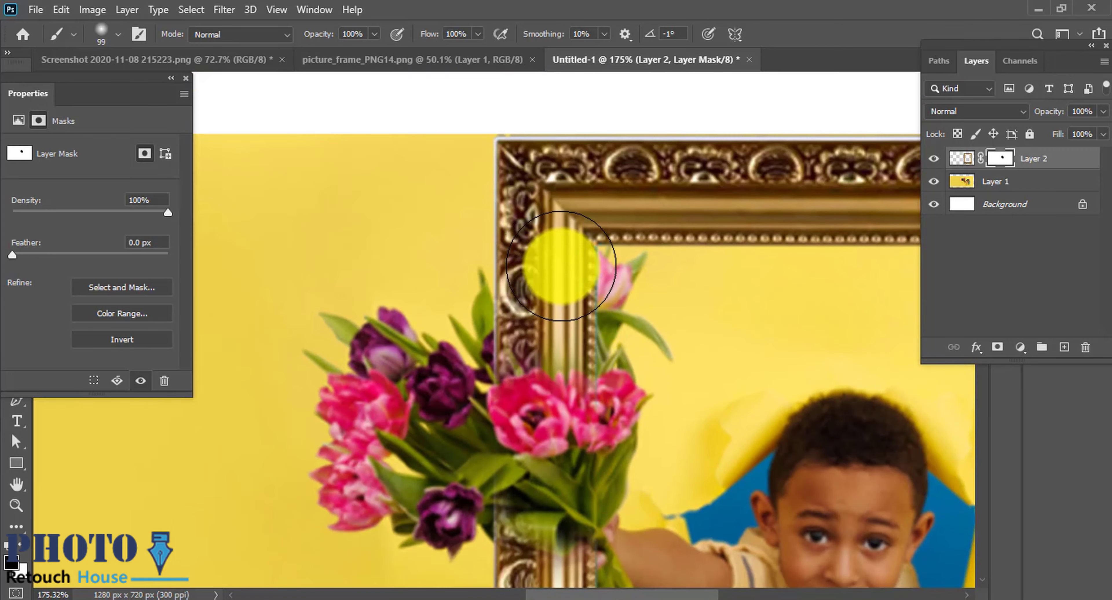
With a size 55, 85% hardness brush, hide the frame's inner top-left corner behind the bouquet leaves
left_click_drag(867, 410, 912, 410)
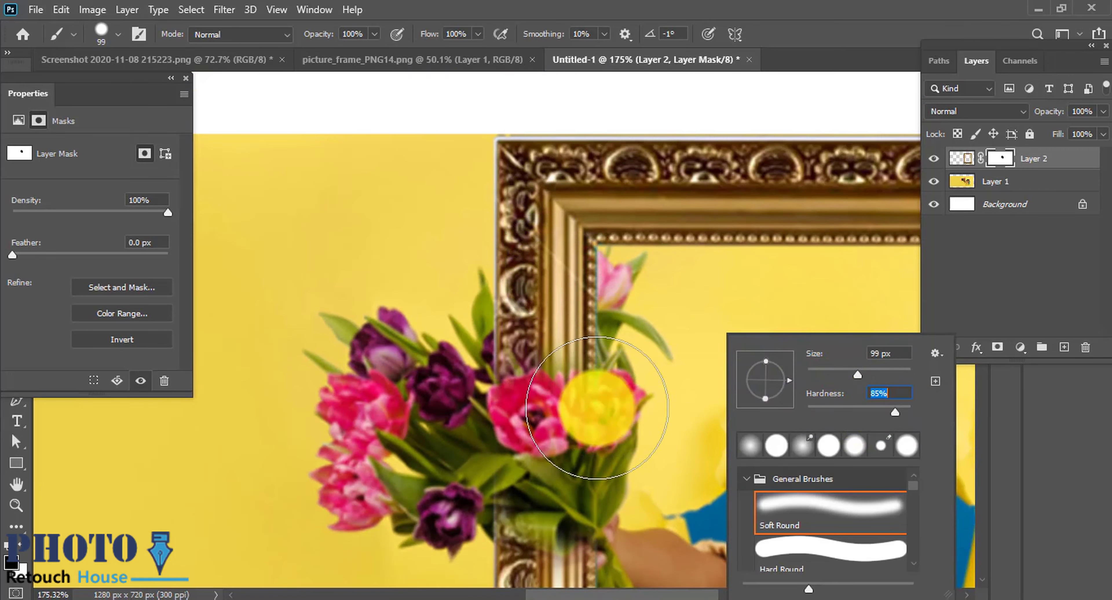
left_click(561, 415)
key("bracketleft")
key("bracketleft")
key("bracketleft")
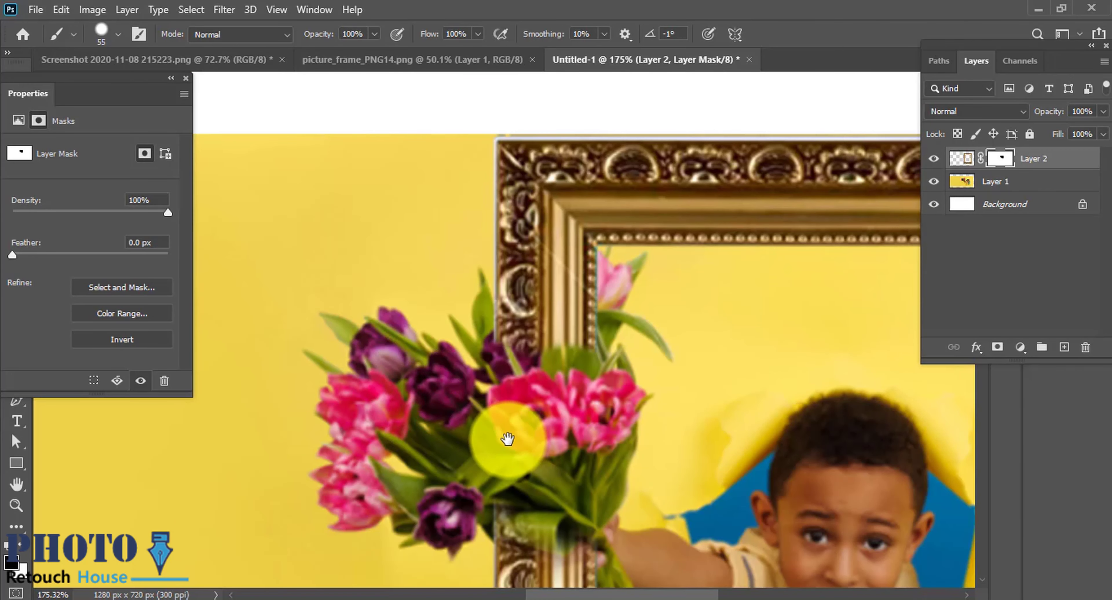
left_click_drag(510, 437, 496, 370)
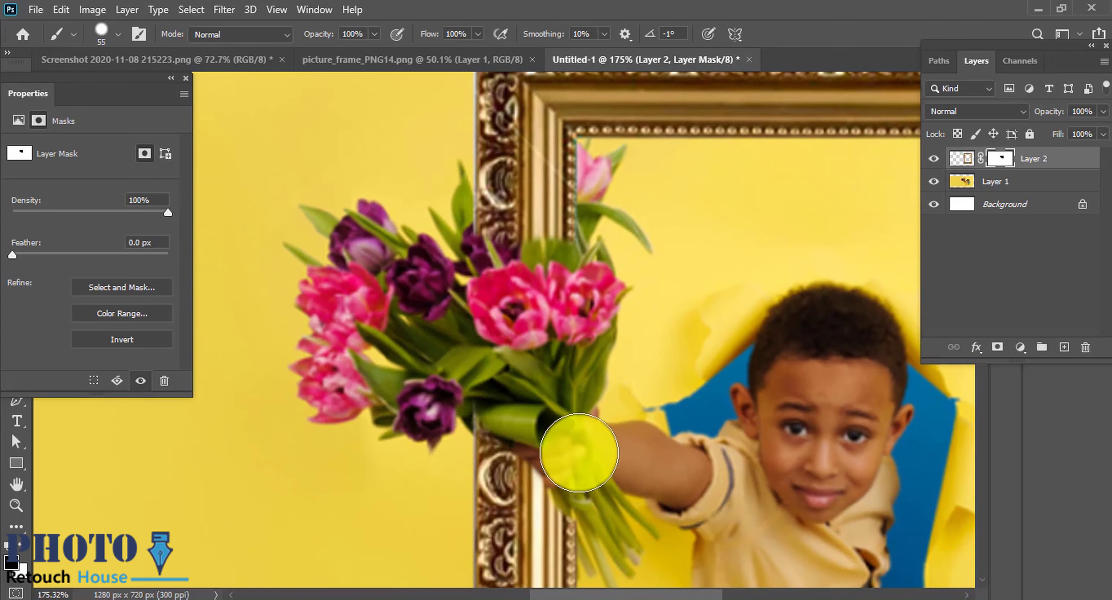
mouse_move(576, 449)
left_mouse_down()
mouse_move(502, 301)
mouse_move(529, 347)
left_mouse_up()
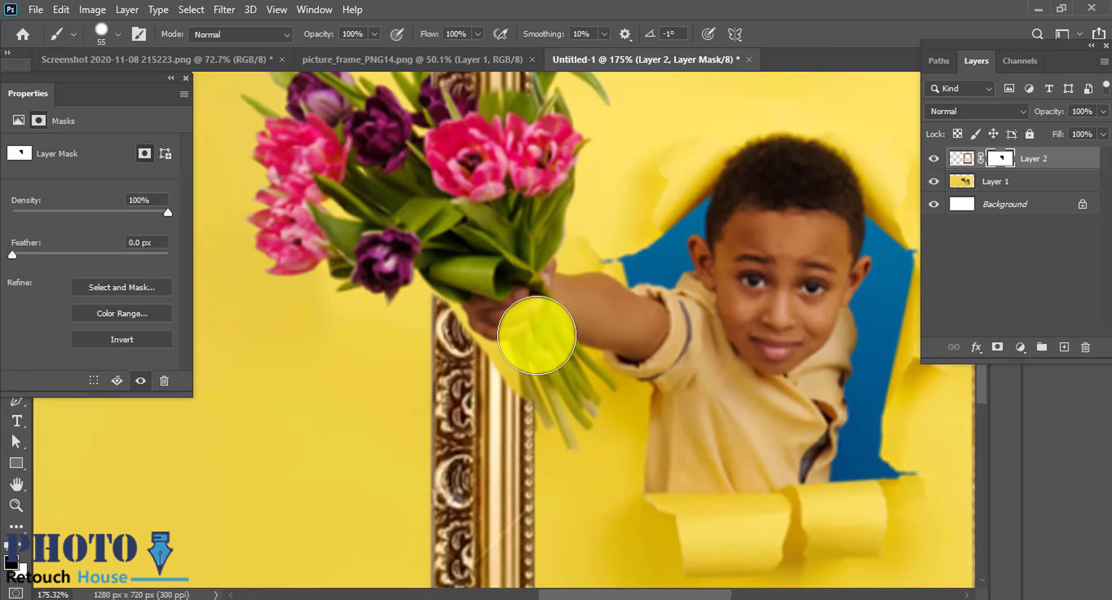
scroll(545, 231, "down", 1)
scroll(545, 231, "down", 1)
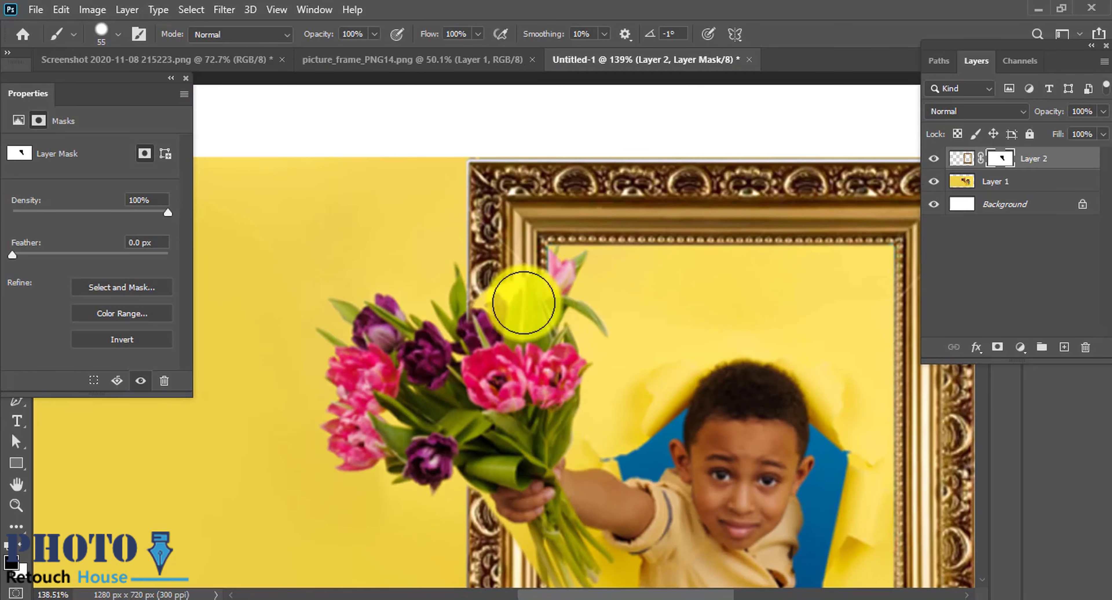
left_click_drag(524, 302, 562, 274)
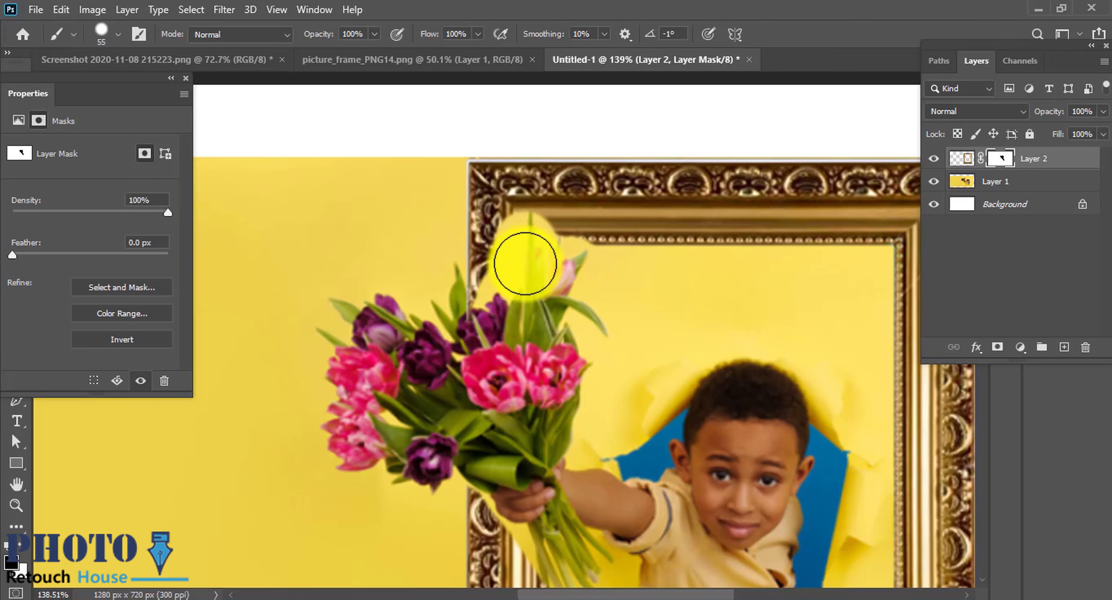
mouse_move(526, 264)
left_mouse_down()
mouse_move(528, 235)
mouse_move(555, 254)
left_mouse_up()
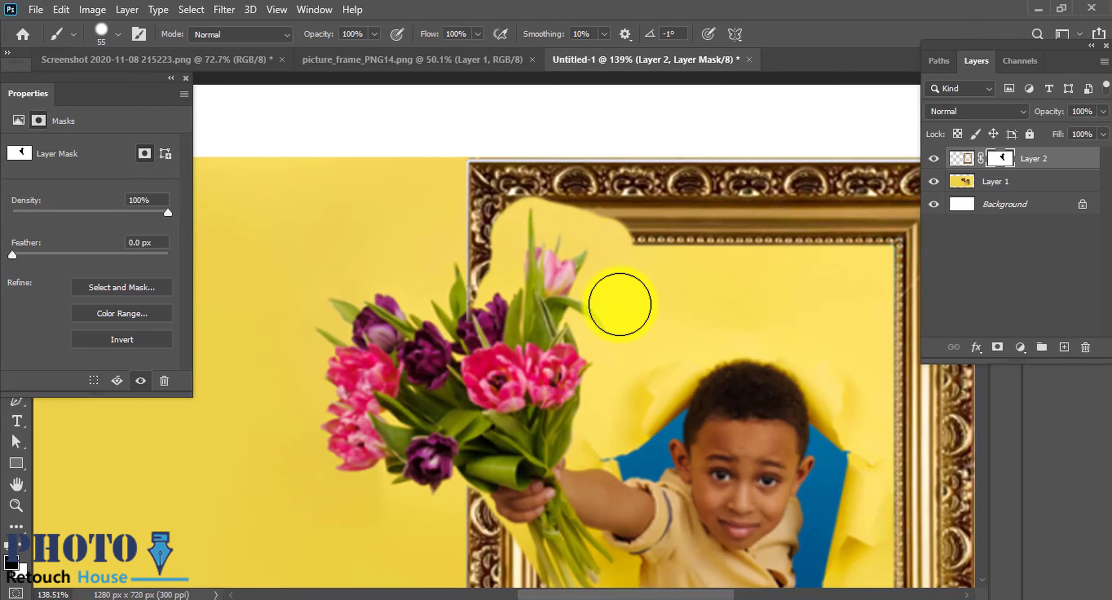
scroll(608, 307, "down", 5)
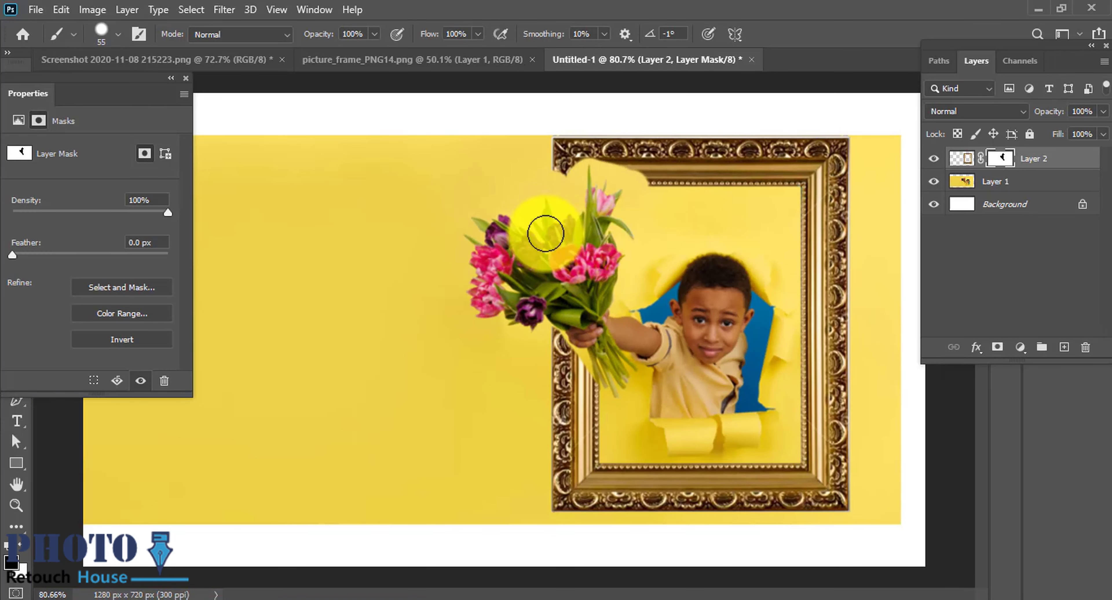
Magic Wand-select the boy and bouquet area on Layer 1
left_click(995, 181)
key("w")
left_click(691, 34)
scroll(648, 302, "up", 5)
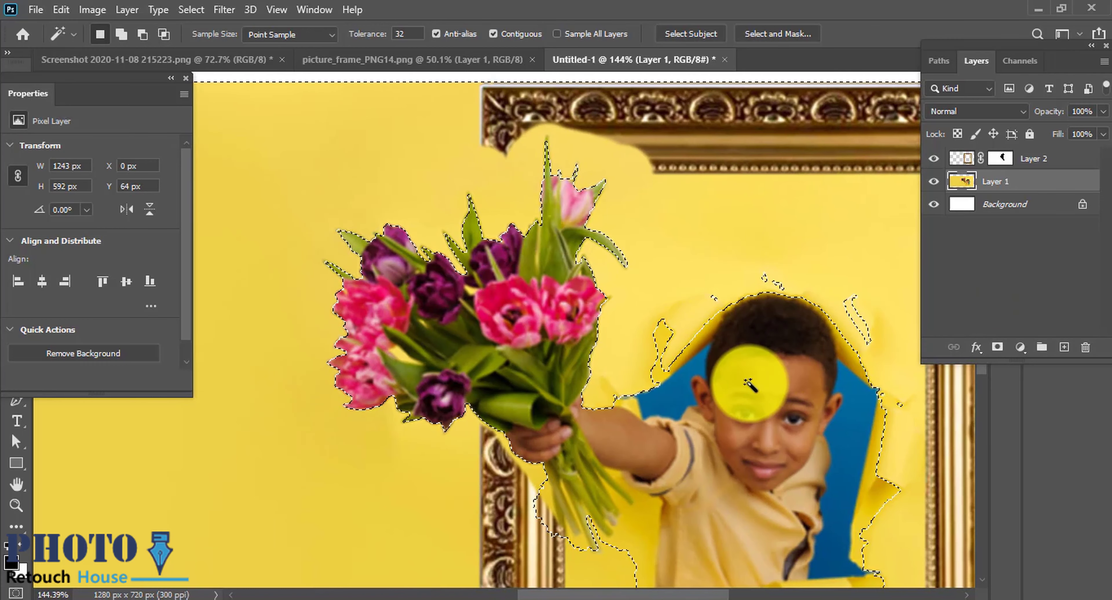
Reset Layer 2's mask to white and load the frame's outline as a selection
scroll(751, 372, "down", 1)
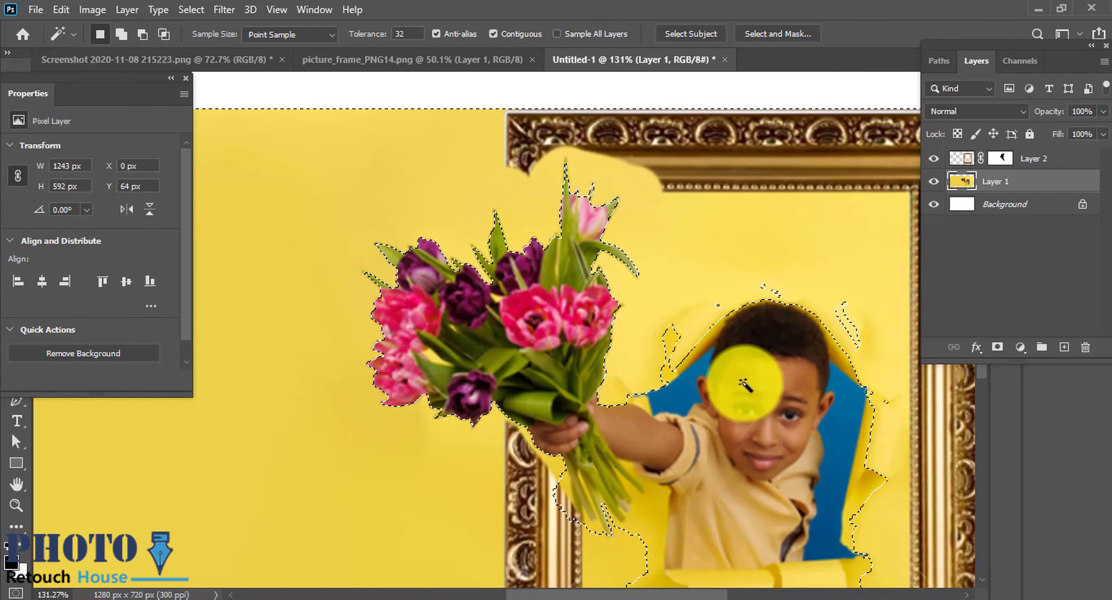
left_click(1001, 158)
key("Delete")
key("ctrl+d")
left_click(962, 158, "ctrl")
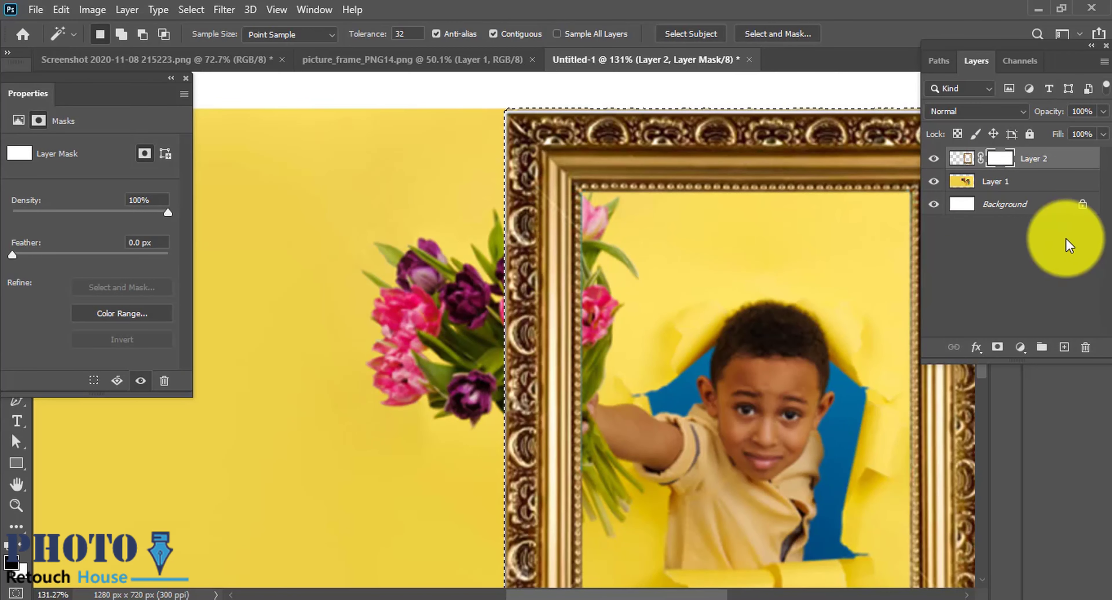
left_click(1004, 182)
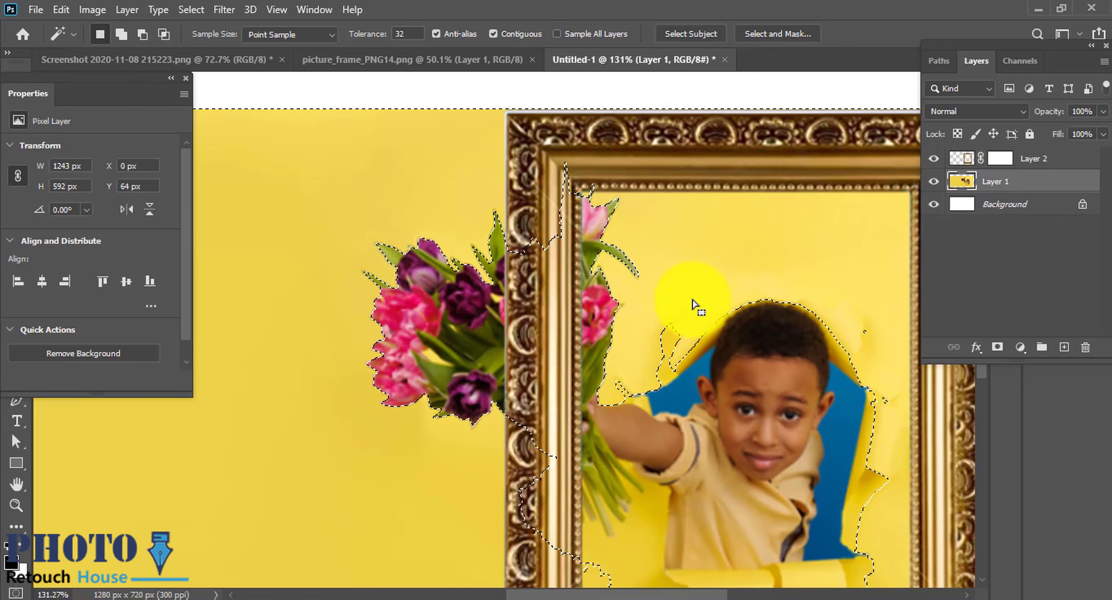
Paint black on the frame mask so the tulips sit in front of the frame's left edge
left_click(1000, 158)
key("b")
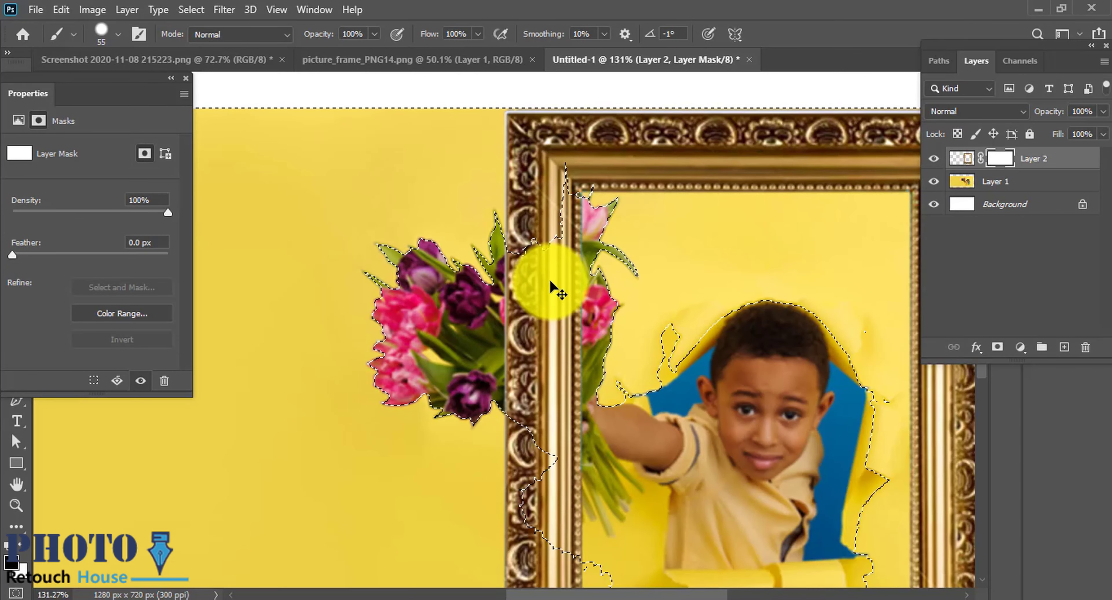
mouse_move(551, 283)
left_mouse_down()
mouse_move(521, 322)
mouse_move(526, 286)
mouse_move(567, 219)
mouse_move(588, 343)
mouse_move(541, 335)
mouse_move(549, 446)
mouse_move(555, 390)
mouse_move(561, 439)
mouse_move(554, 360)
mouse_move(569, 464)
mouse_move(554, 495)
left_mouse_up()
scroll(554, 494, "up", 3)
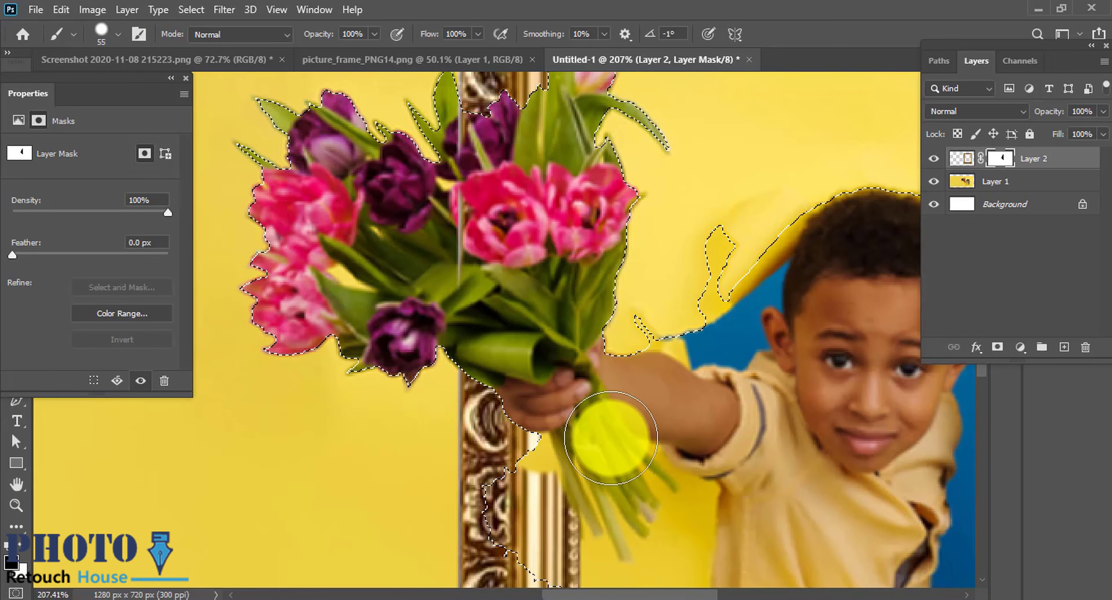
scroll(608, 434, "down", 3)
Magic Wand-select the yellow backdrop beside the bouquet on Layer 1
key("ctrl+d")
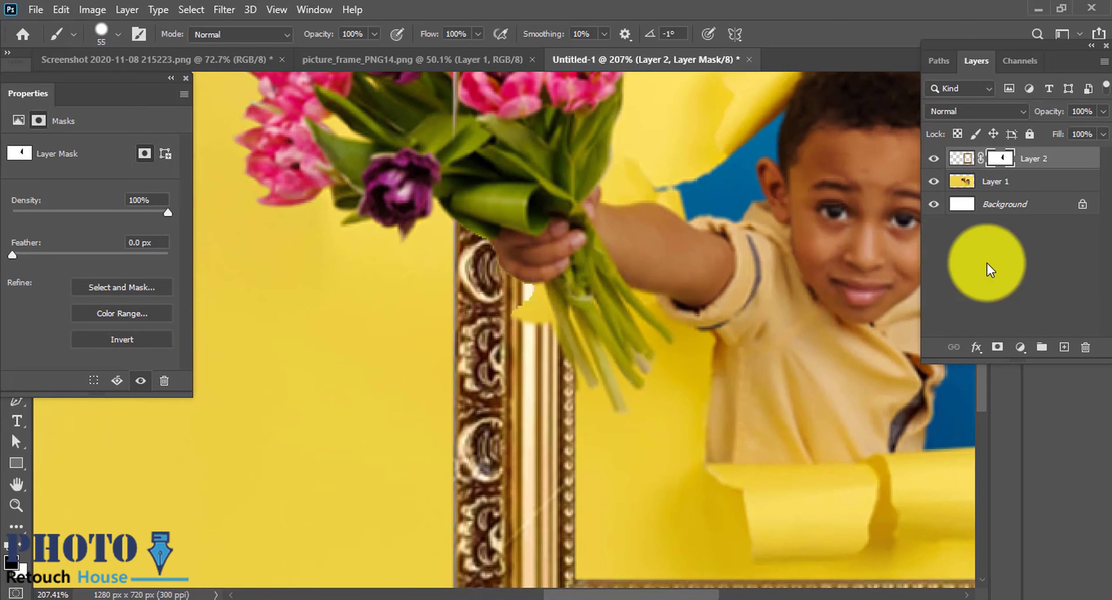
left_click(989, 182)
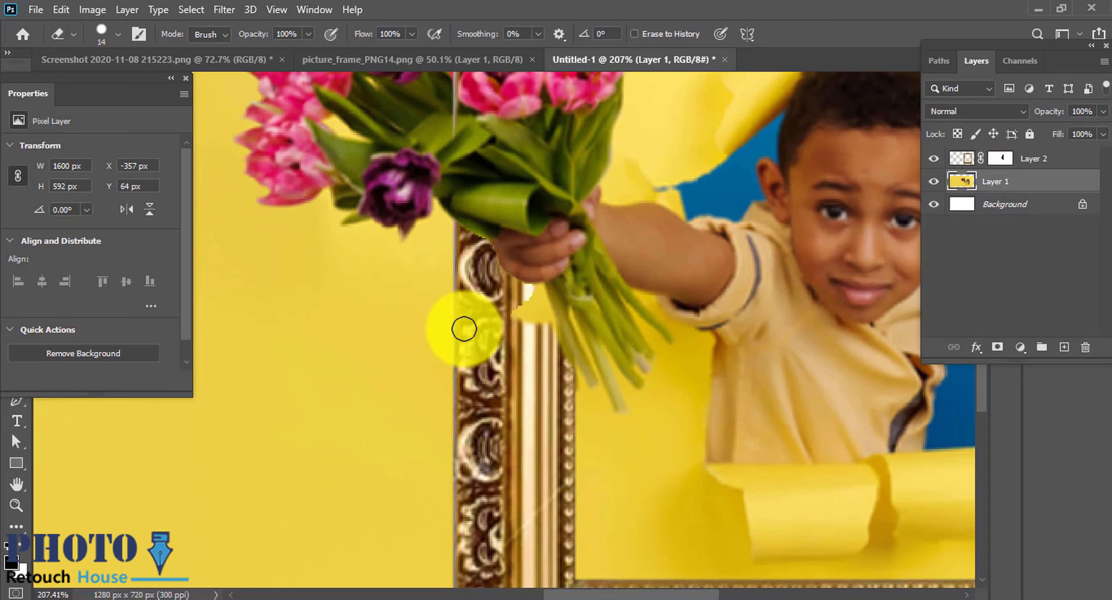
key("w")
left_click(538, 316)
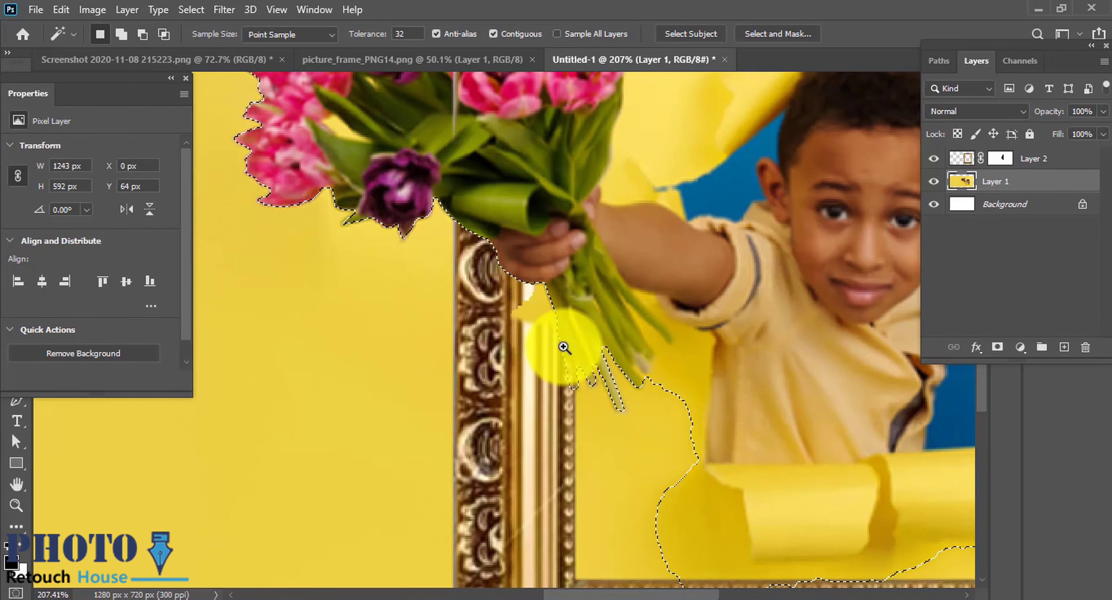
scroll(566, 348, "down", 3)
scroll(590, 342, "up", 2)
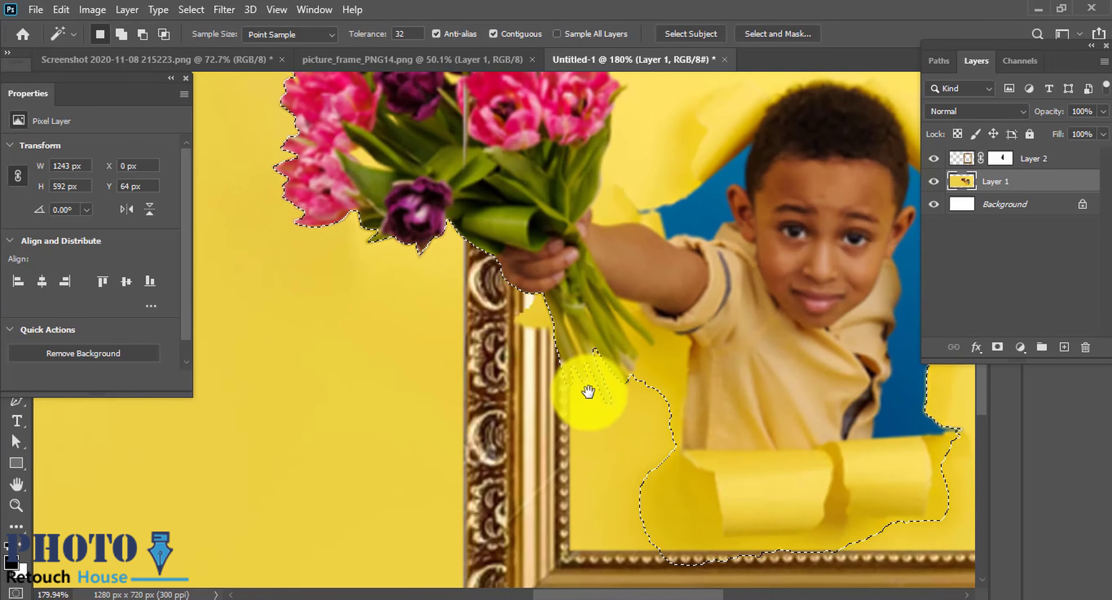
scroll(586, 392, "up", 1)
scroll(650, 447, "up", 1)
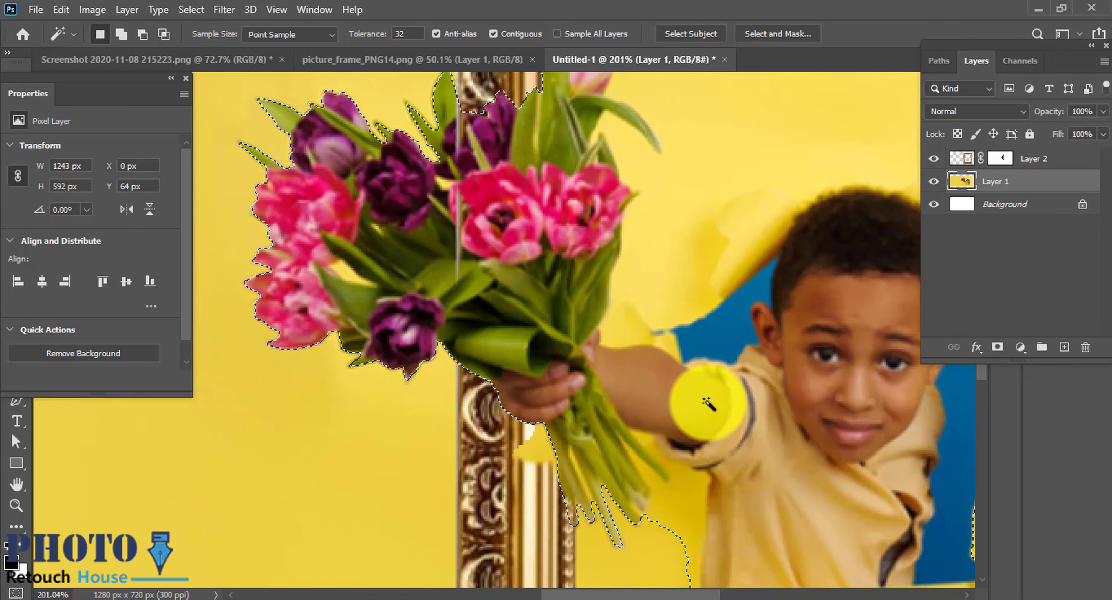
Target the frame layer's mask with the Brush and set black as the paint colour
key("b")
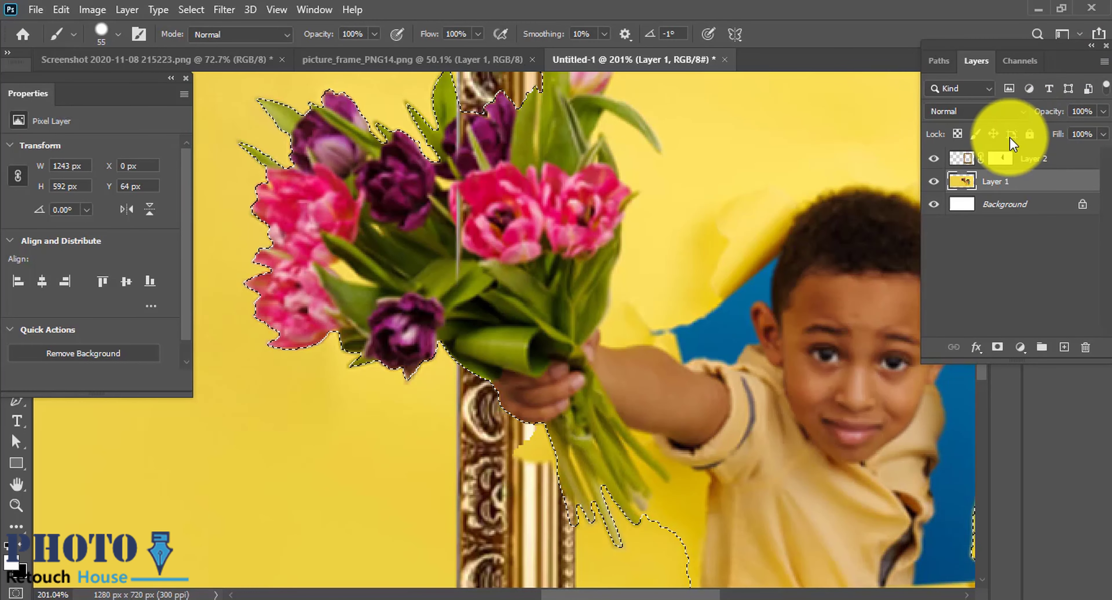
left_click(1000, 158)
key("x")
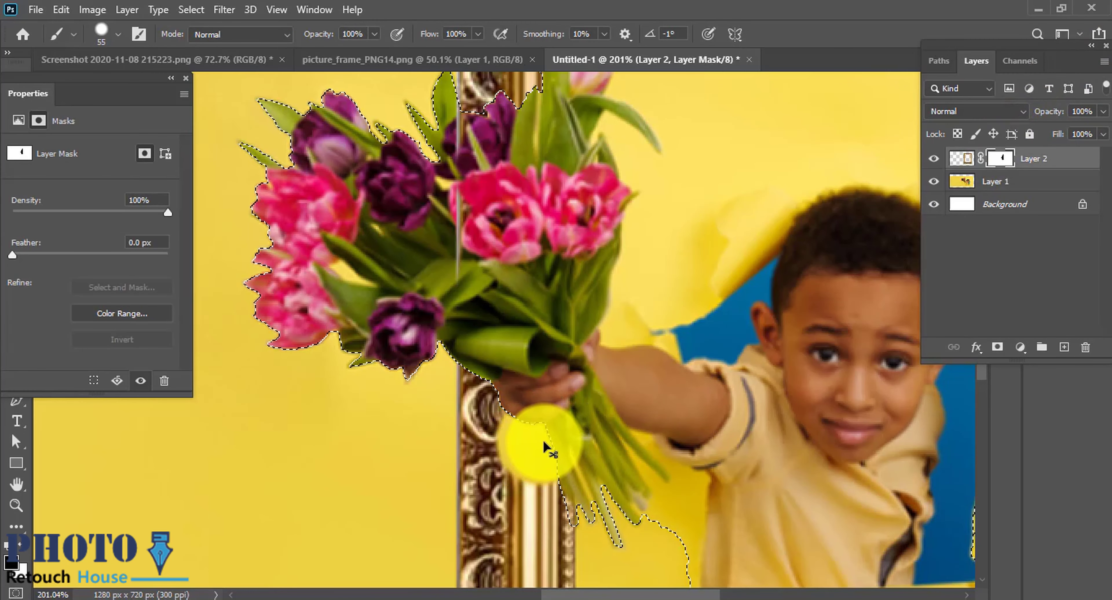
key("c")
key("b")
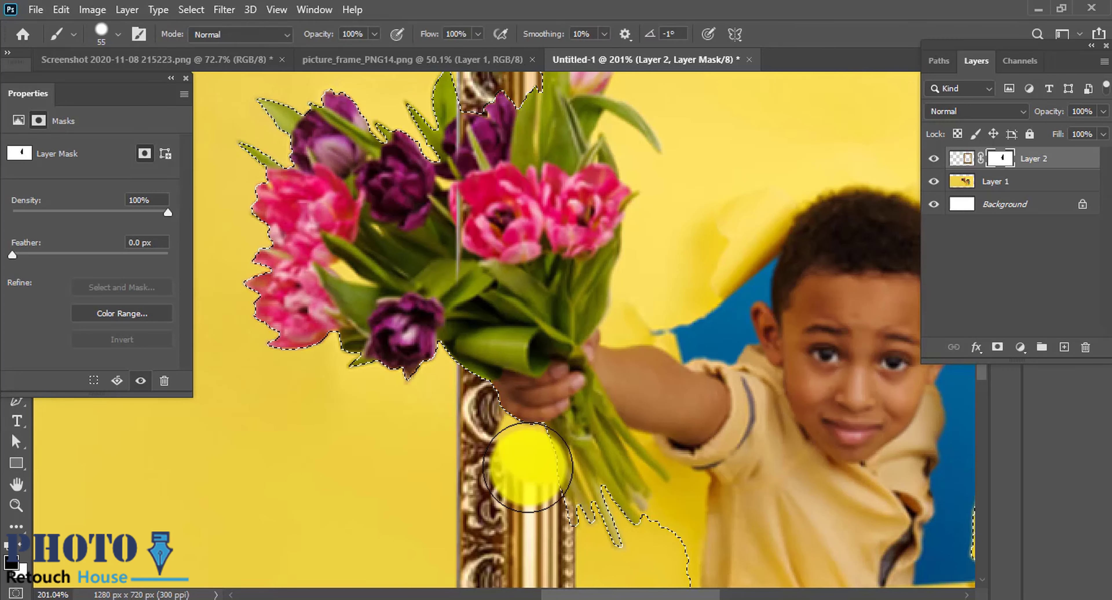
key("c")
key("b")
Hide the frame where the stems cross it, restore part of it, and deselect
left_click_drag(524, 431, 523, 461)
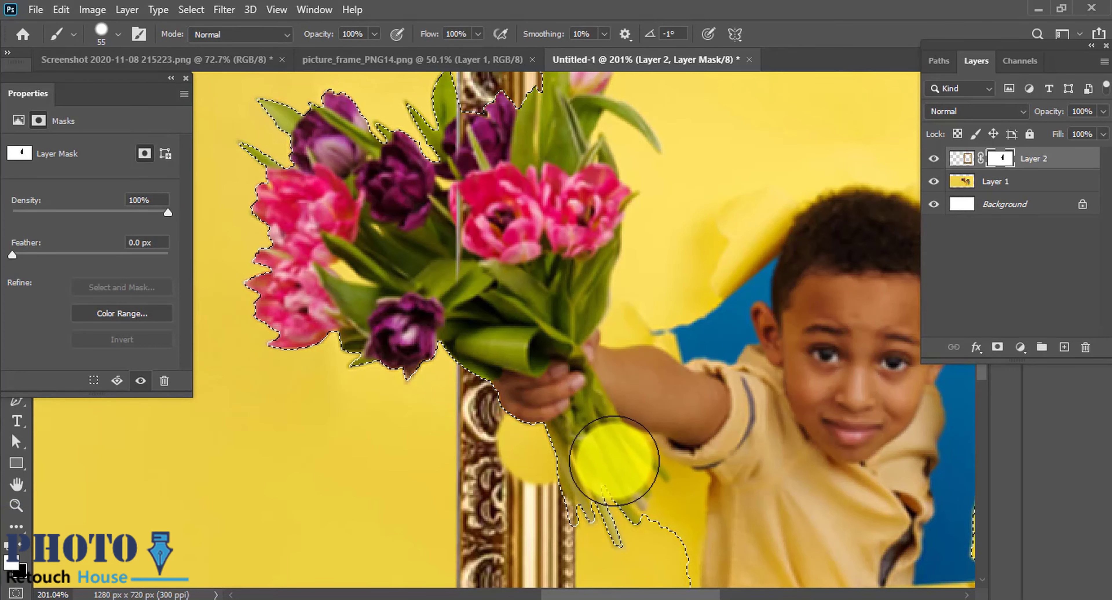
left_click_drag(517, 447, 519, 426)
scroll(559, 470, "up", 5)
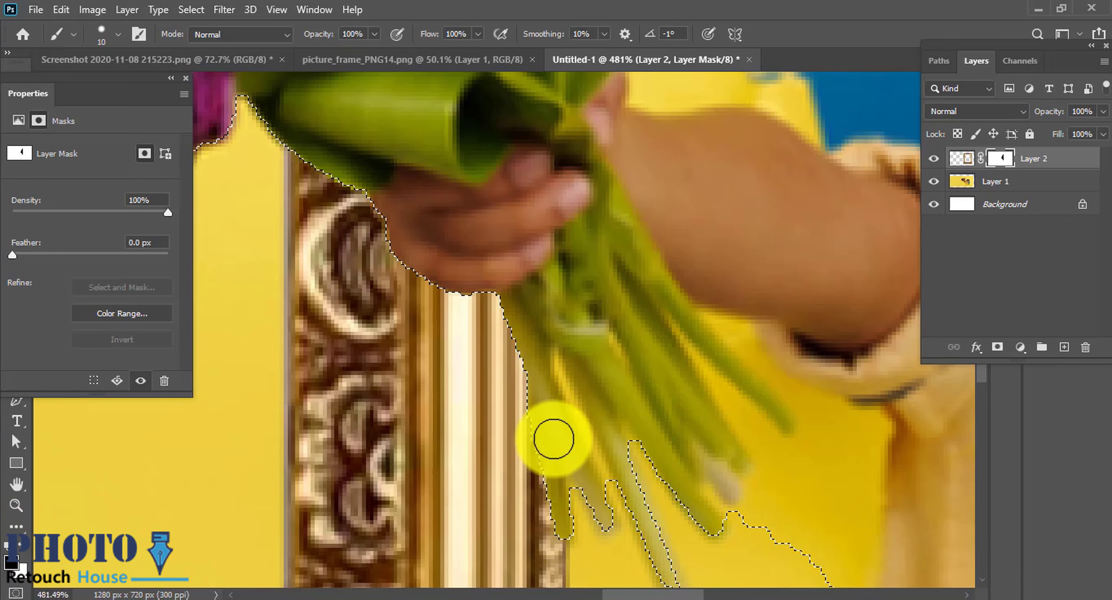
scroll(590, 369, "down", 5)
scroll(631, 293, "up", 3)
scroll(631, 293, "down", 5)
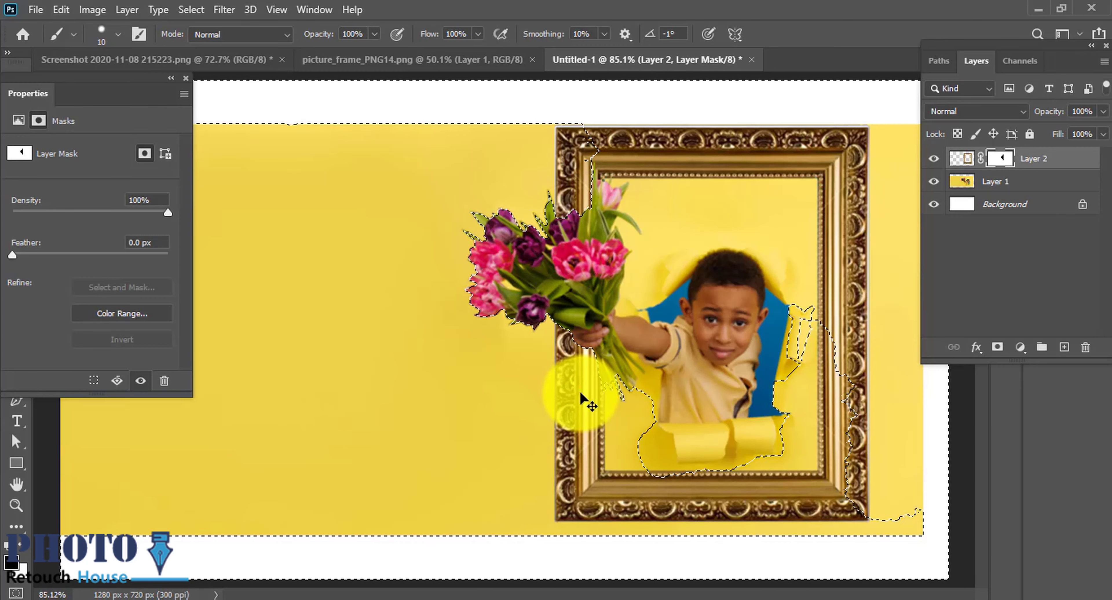
key("ctrl+d")
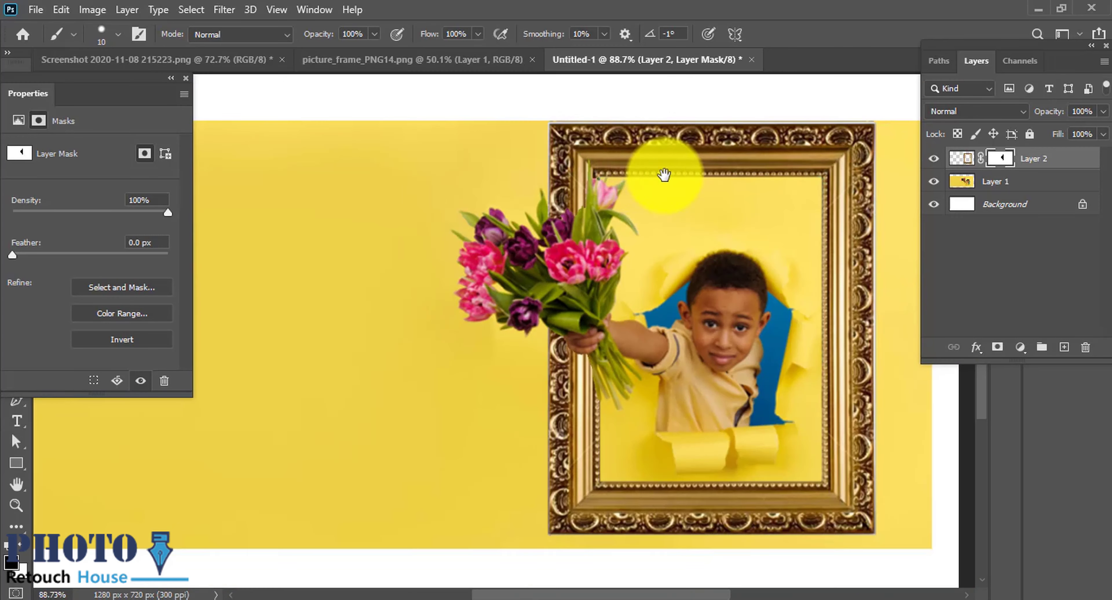
Draw a Rectangular Marquee selection snug around the gold frame, checking its top-right edge
left_click_drag(631, 171, 435, 179)
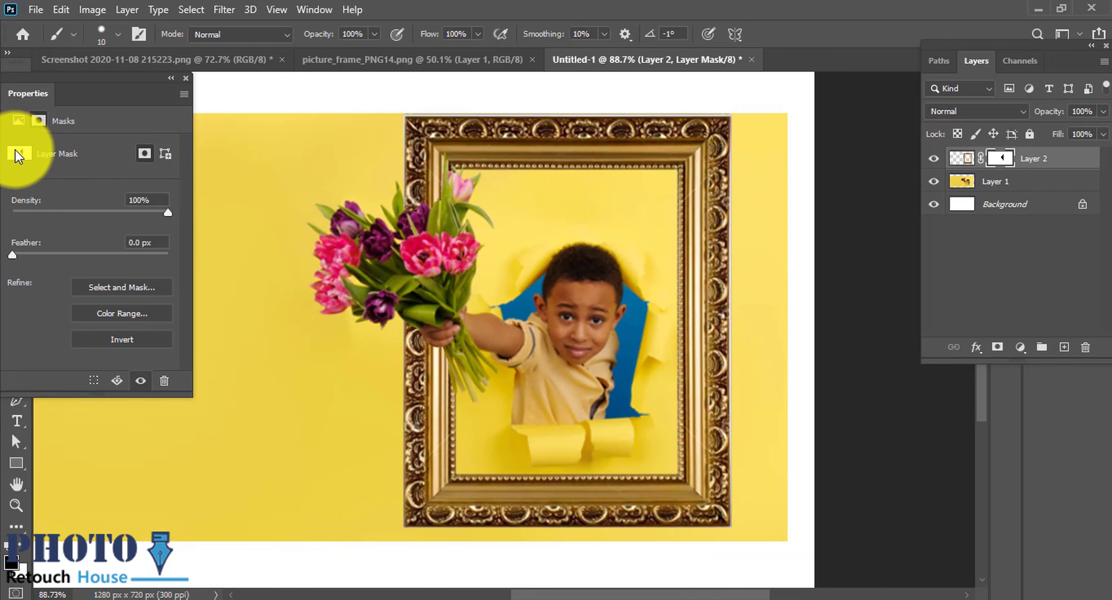
left_click_drag(36, 87, 154, 92)
left_click(16, 101)
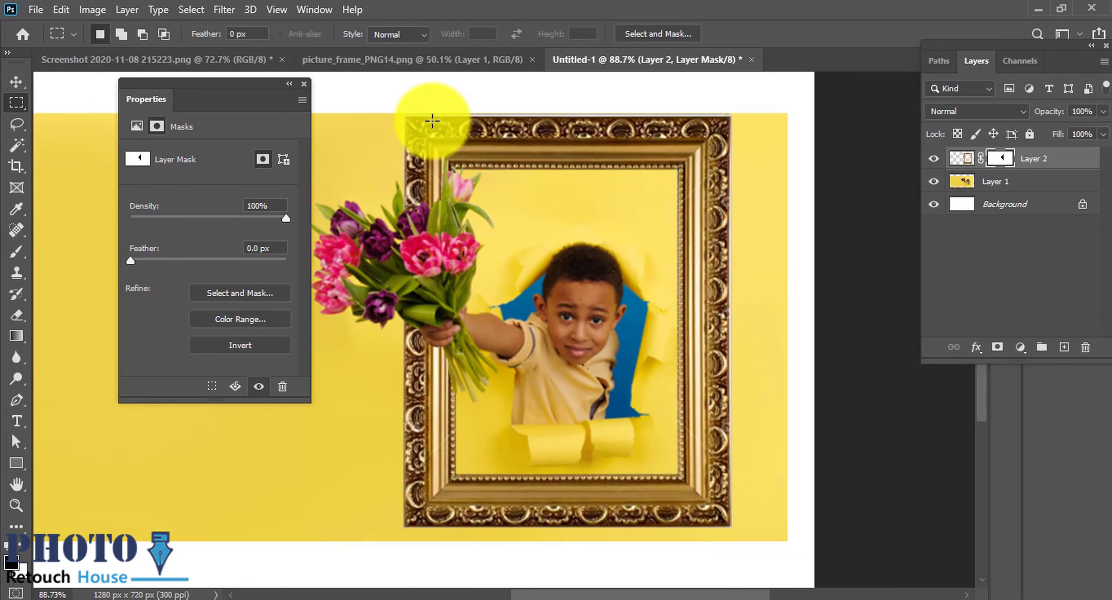
mouse_move(404, 116)
left_mouse_down()
mouse_move(701, 389)
mouse_move(698, 491)
left_mouse_up()
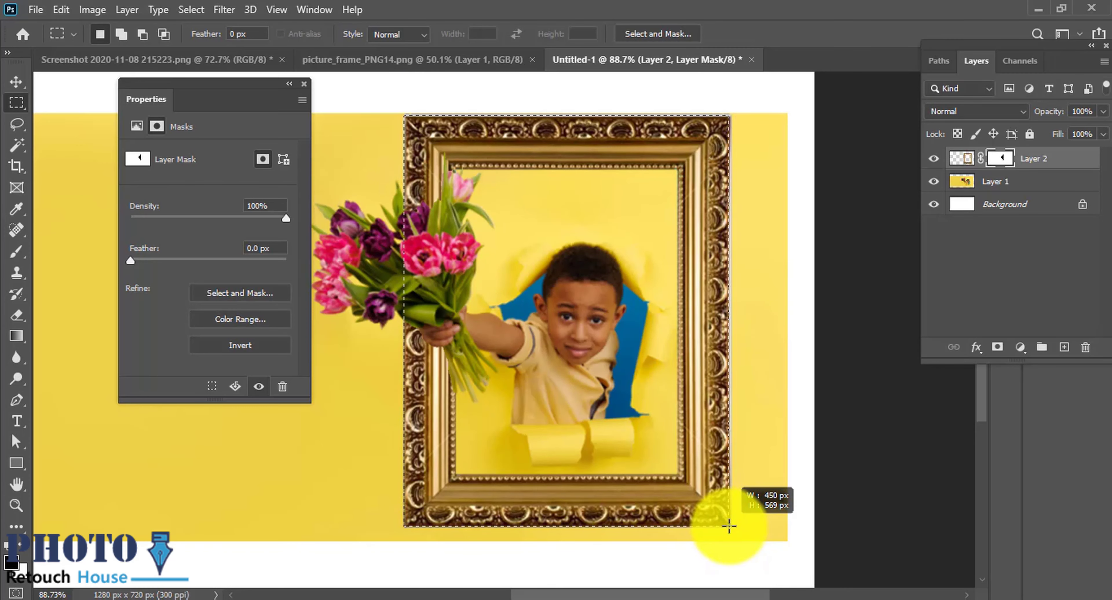
key("ctrl+plus")
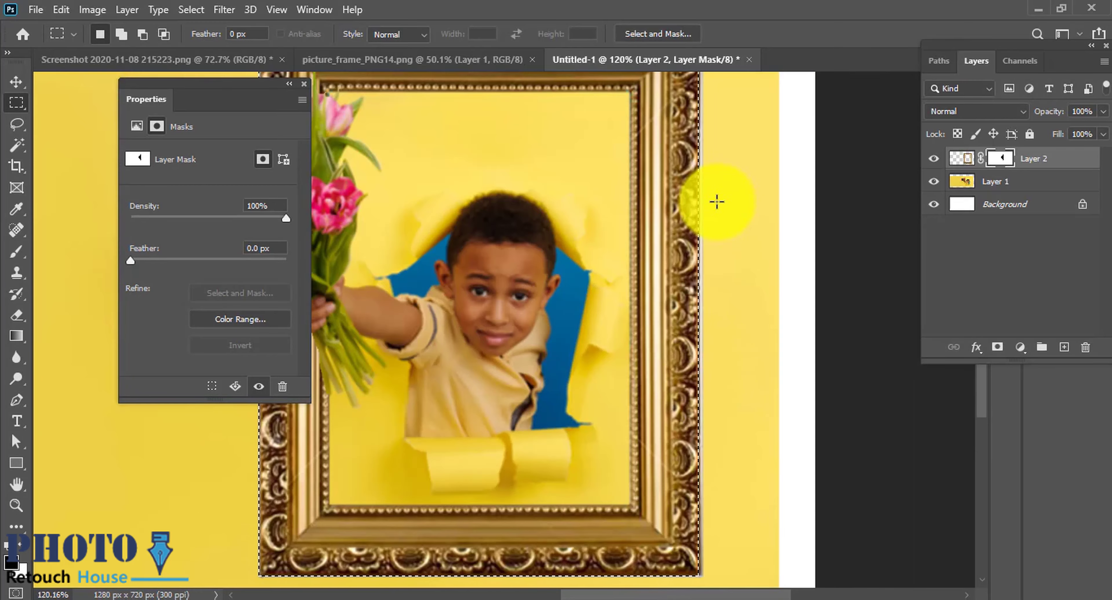
left_click(715, 199)
mouse_move(641, 152)
left_mouse_down()
mouse_move(686, 326)
mouse_move(655, 295)
left_mouse_up()
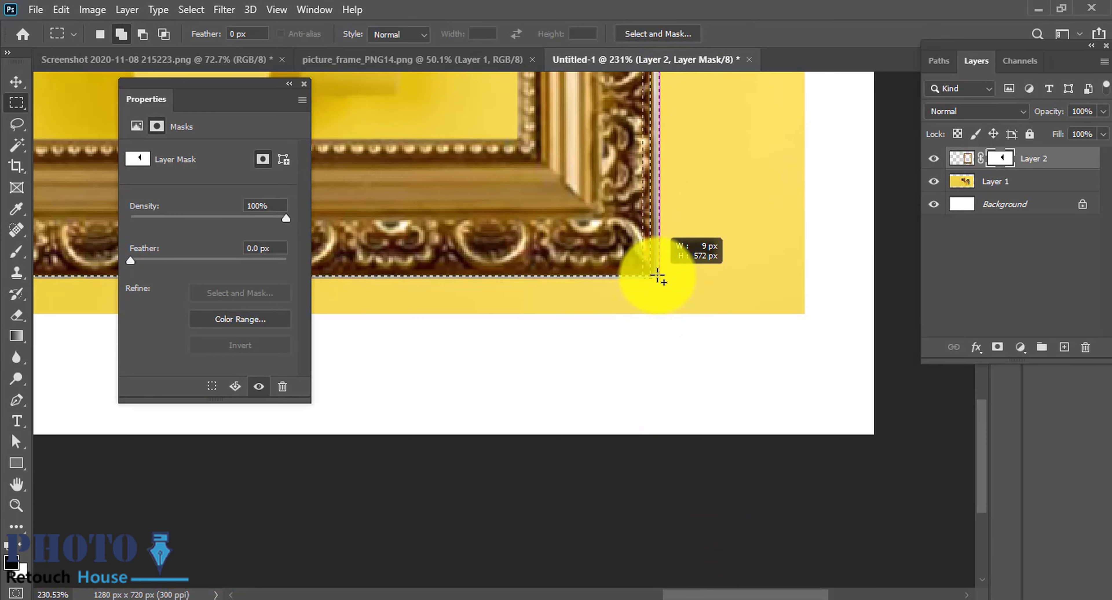
scroll(683, 278, "down", 2)
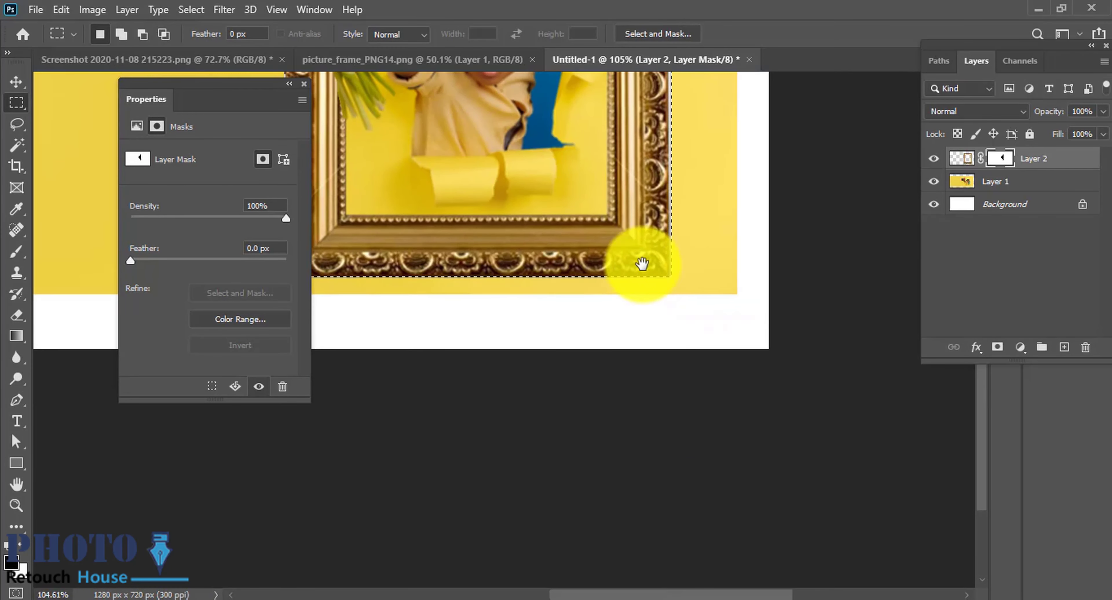
scroll(640, 260, "down", 2)
scroll(720, 335, "down", 3)
Give Layer 1 a fully visible white layer mask, undoing the first attempt
left_click(991, 191)
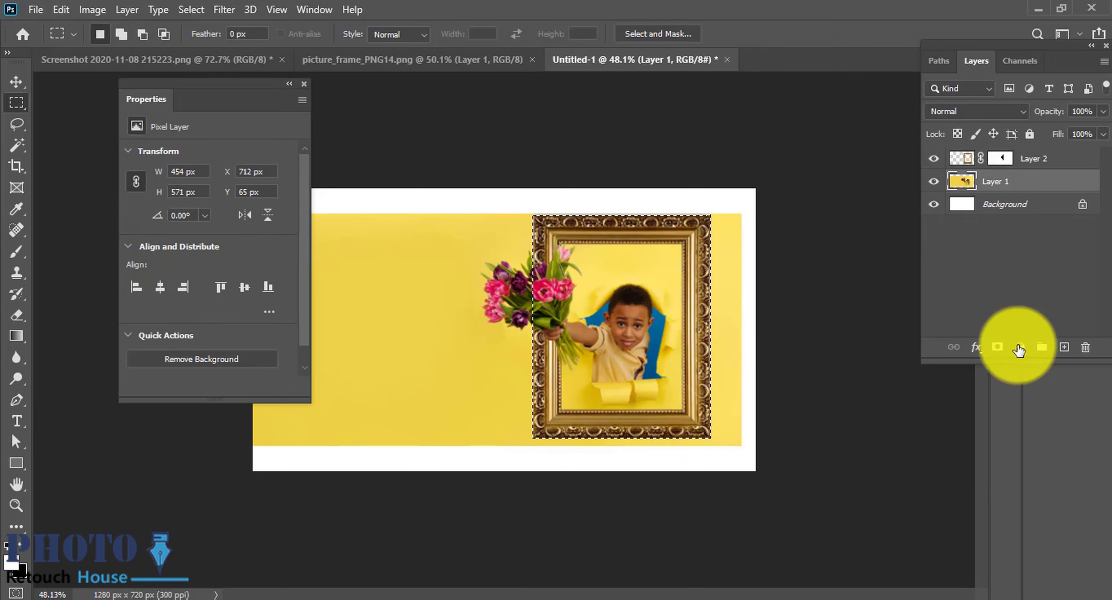
left_click(1023, 320)
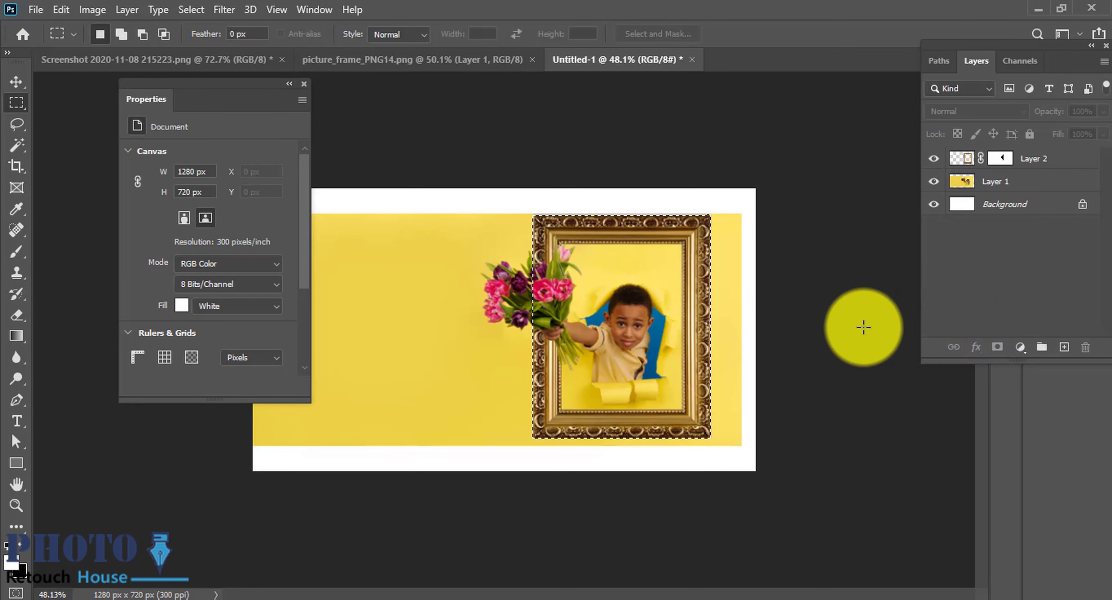
left_click(993, 182)
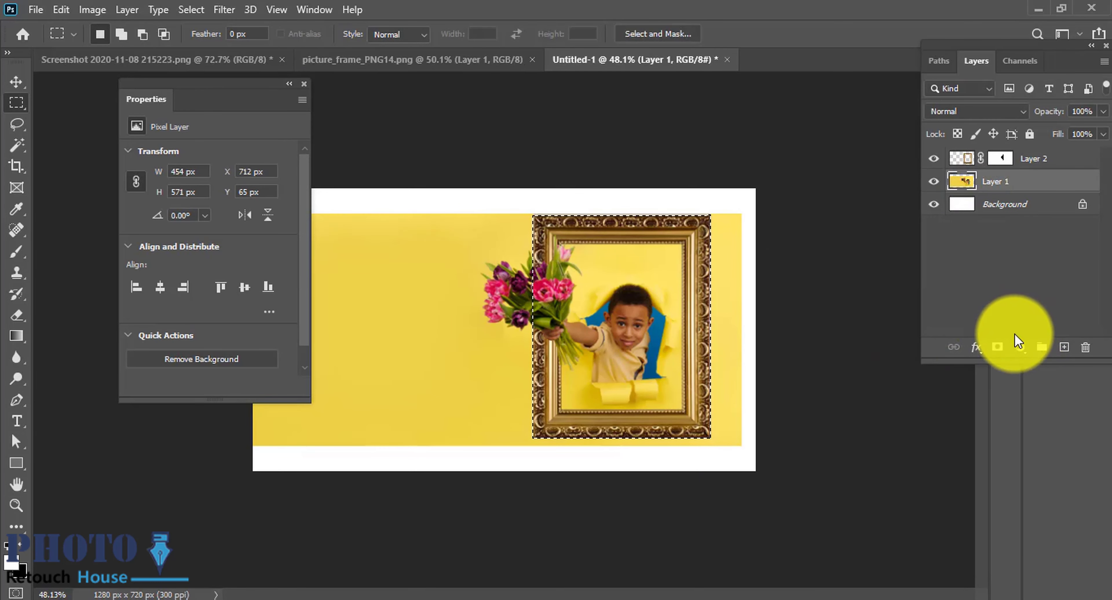
left_click(998, 348)
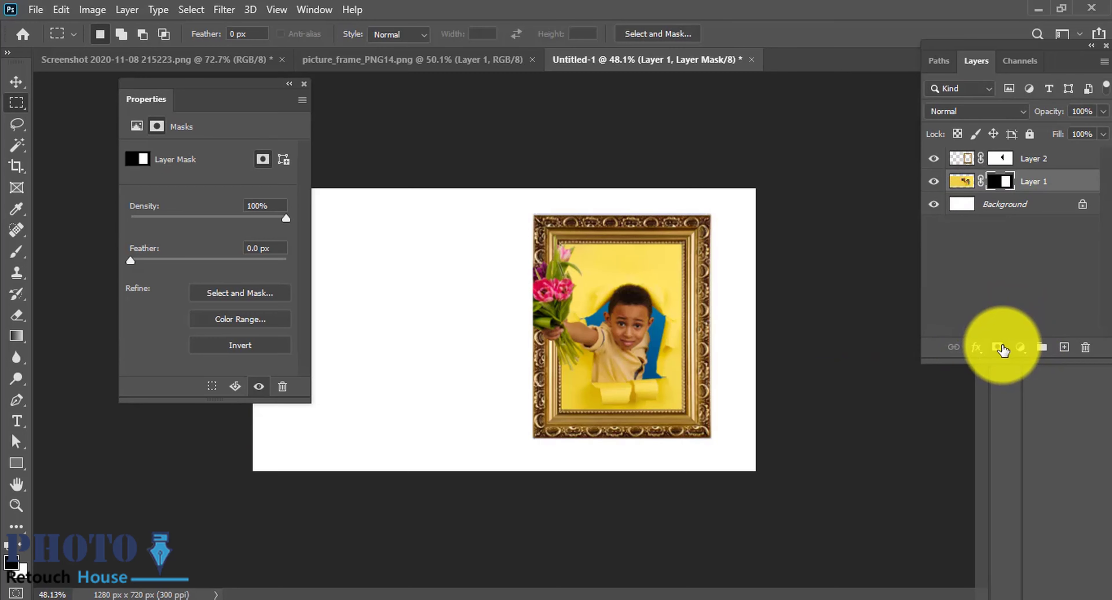
key("ctrl+z")
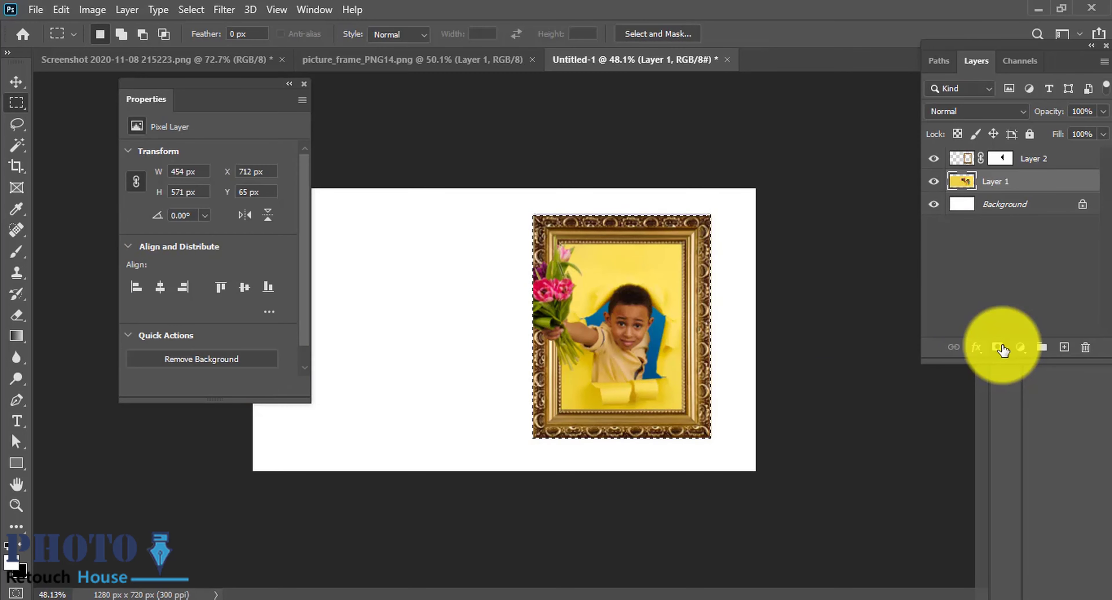
left_click(1007, 353)
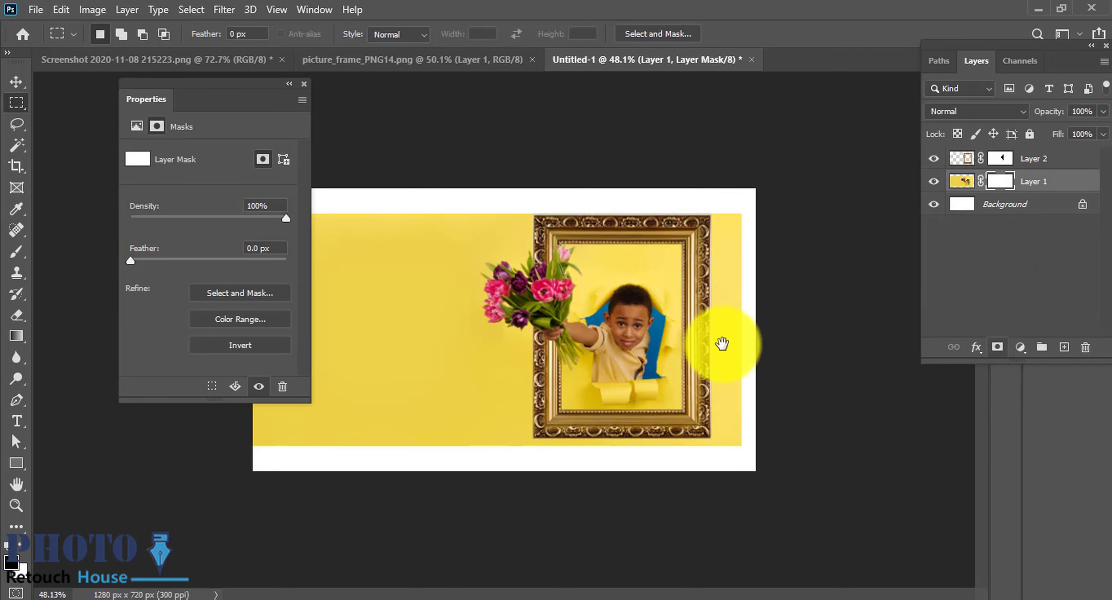
Load the gold frame's outline as a selection, holding Shift to add to it
scroll(838, 231, "up", 1)
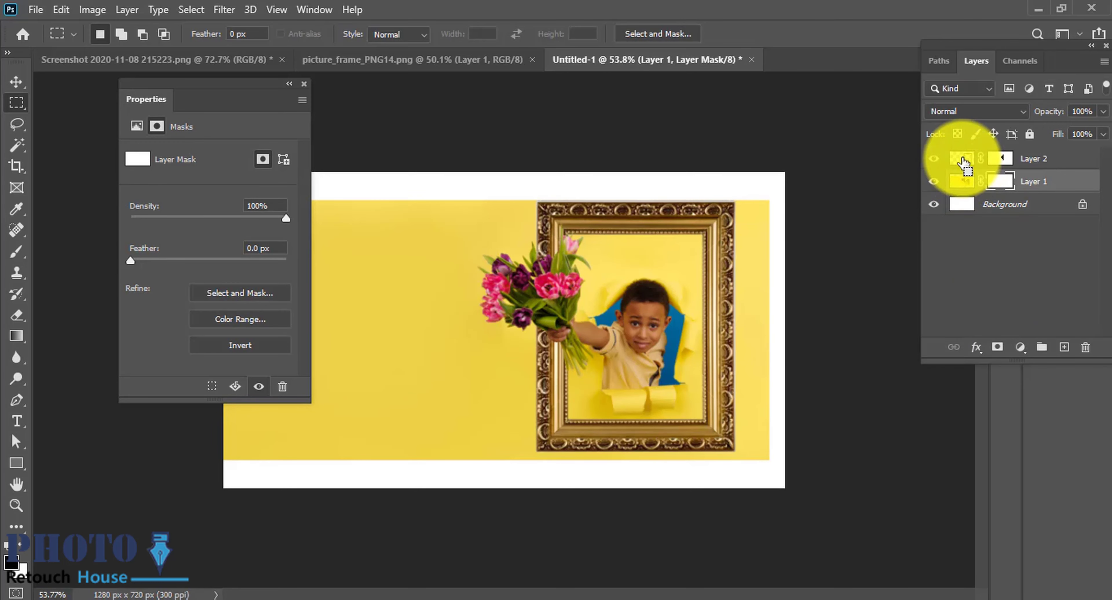
left_click(964, 161, "ctrl")
scroll(591, 255, "up", 1)
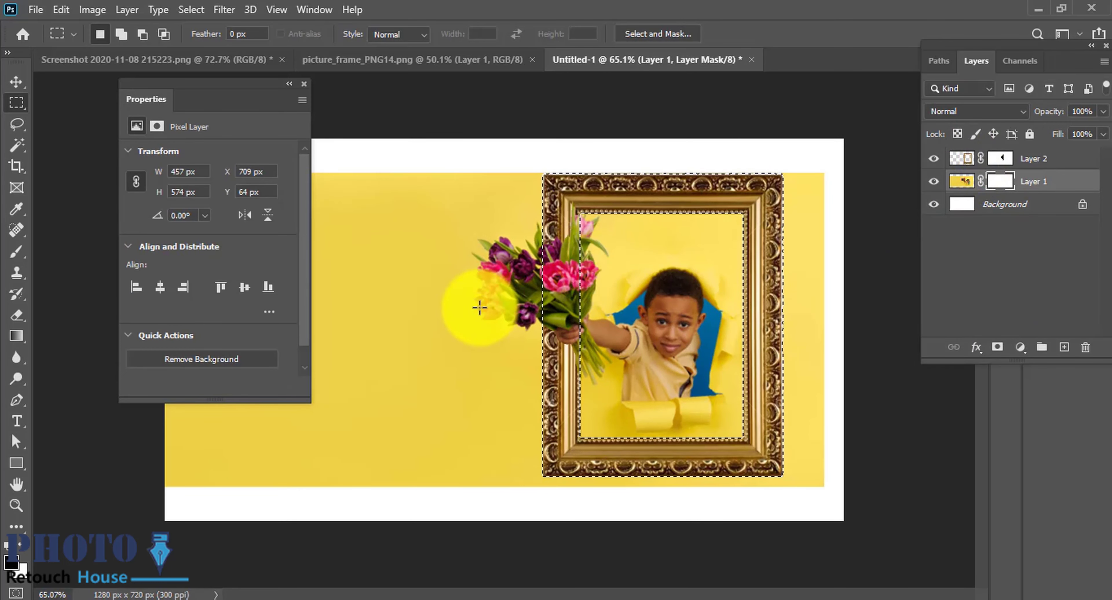
key("shift")
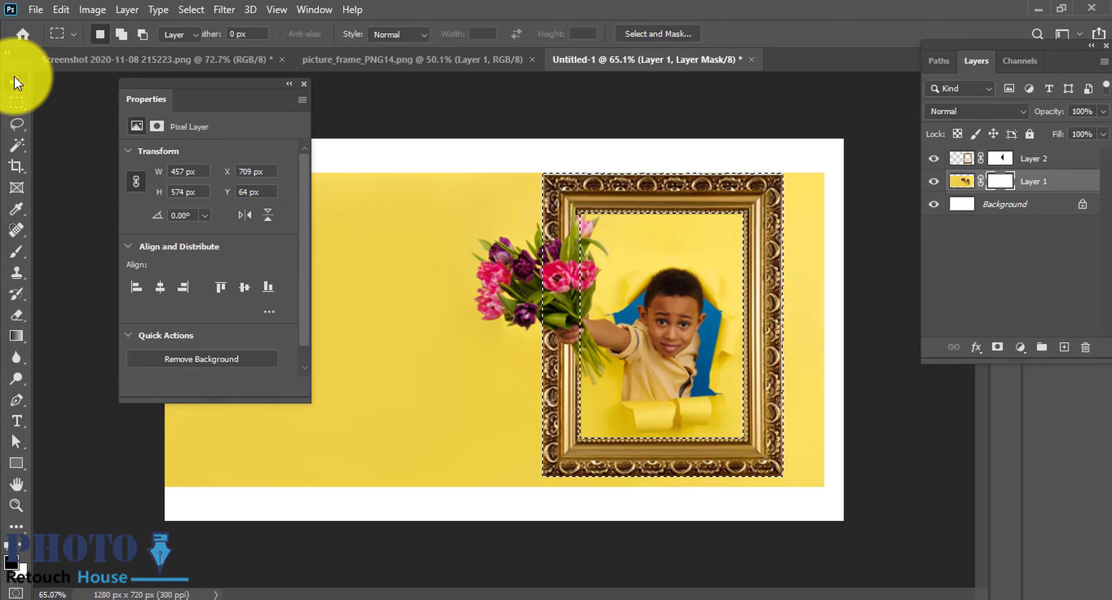
left_click(16, 82)
Try a Magic Wand pick of the yellow backdrop and a lasso around the tulips, then deselect
key("w")
key("ctrl+d")
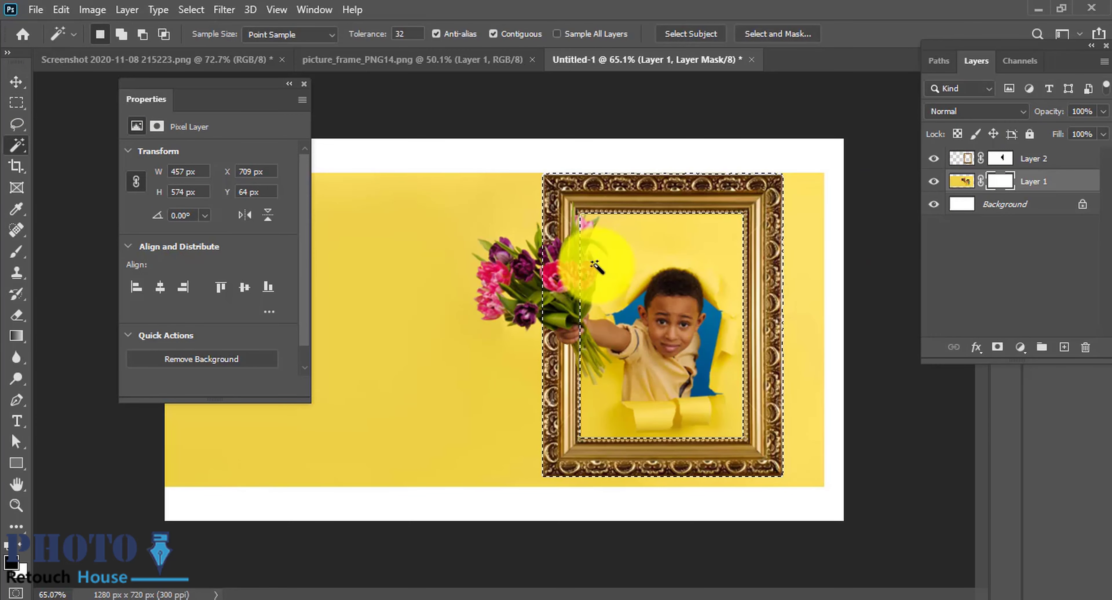
left_click(441, 240)
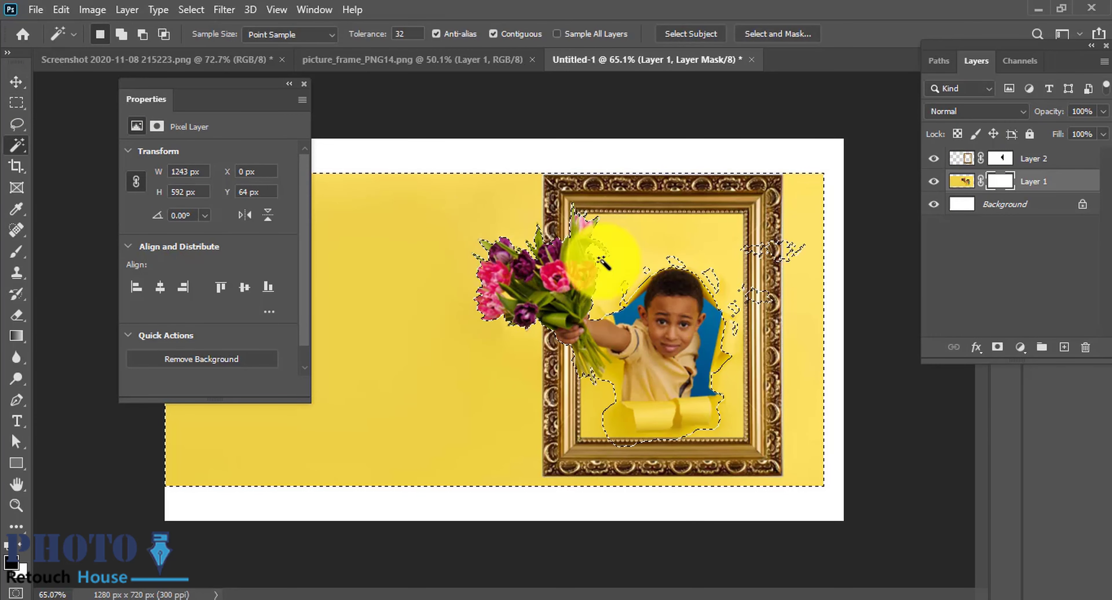
scroll(588, 225, "up", 1)
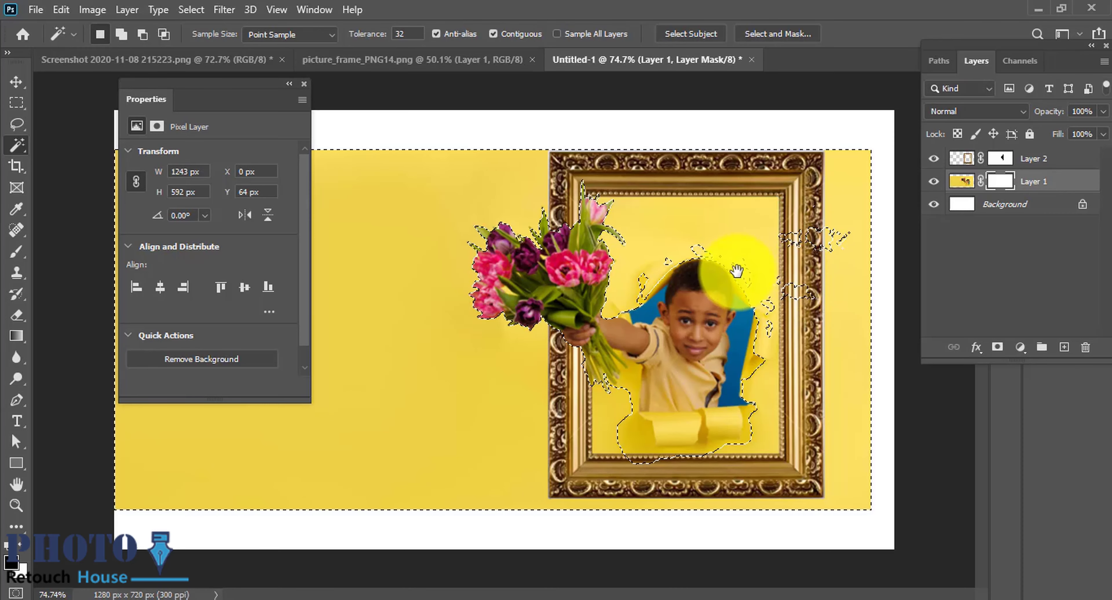
scroll(762, 333, "down", 1)
key("b")
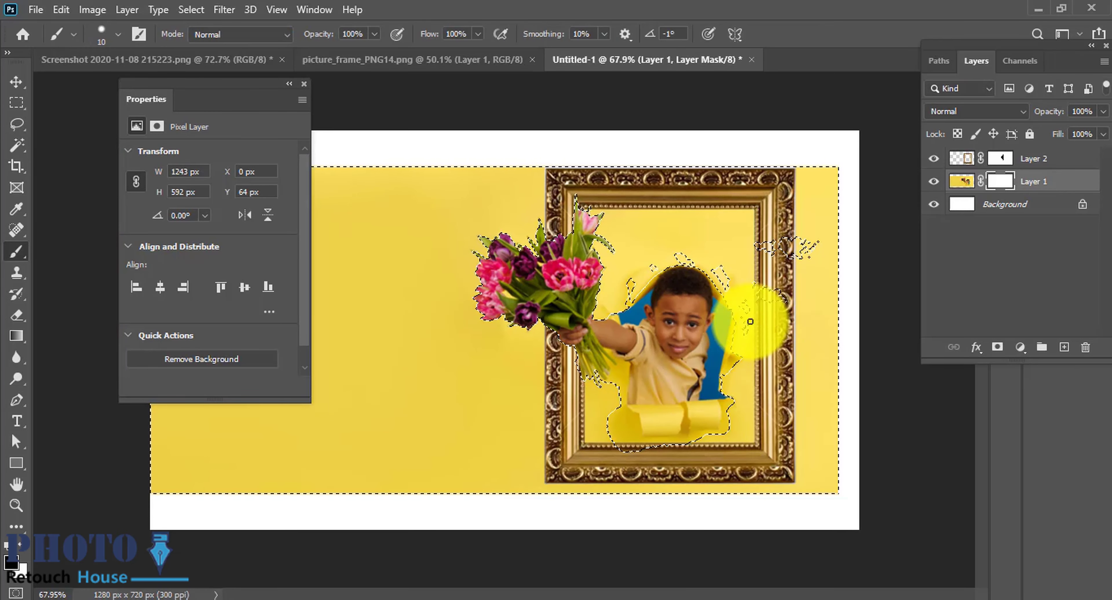
left_click(16, 126)
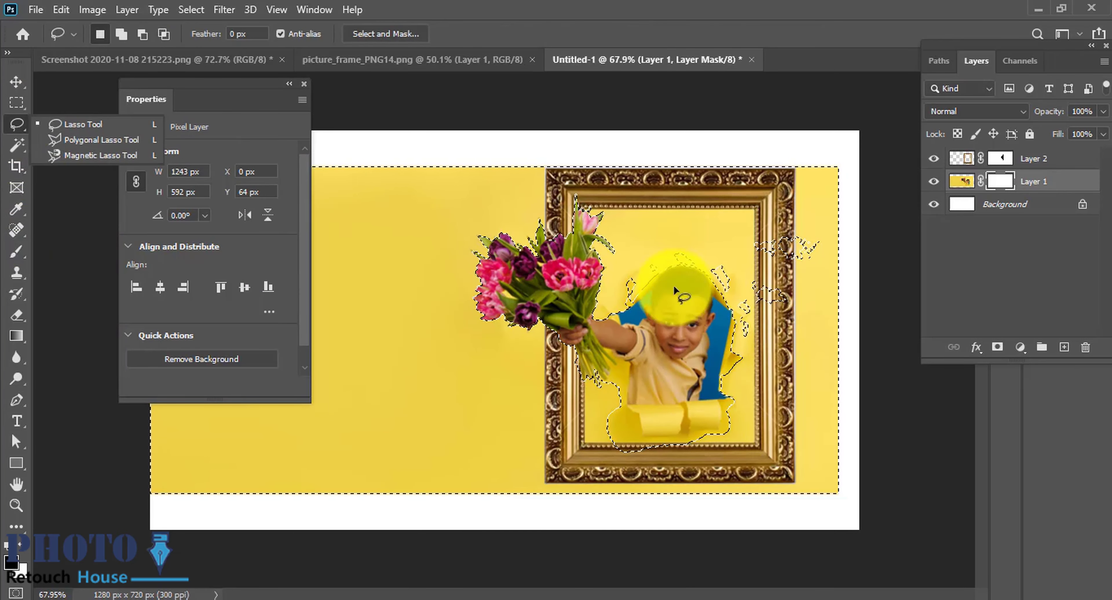
left_click(598, 231)
key("ctrl+shift+d")
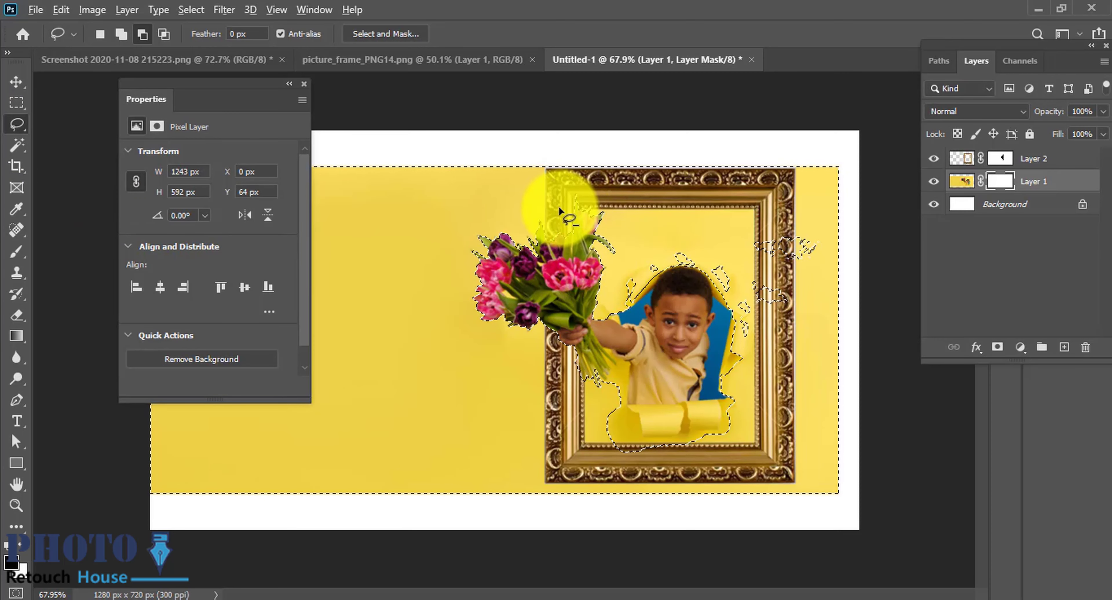
mouse_move(567, 217)
left_mouse_down()
mouse_move(565, 348)
mouse_move(586, 452)
left_mouse_up()
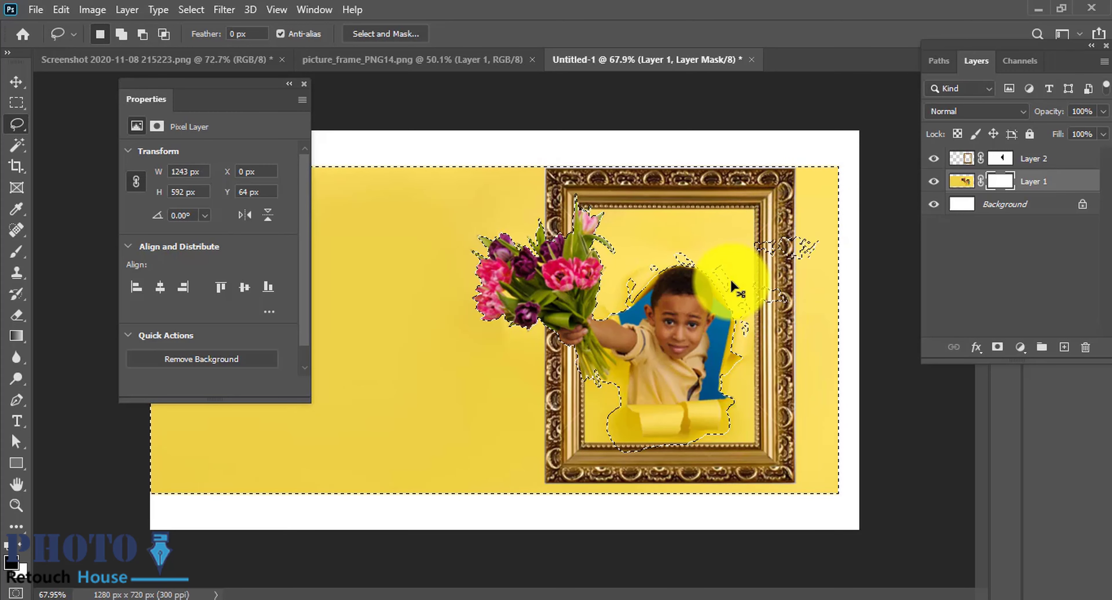
key("ctrl+d")
Magic-wand the yellow background, invert it, and lasso-add the frame edges and the boy
key("w")
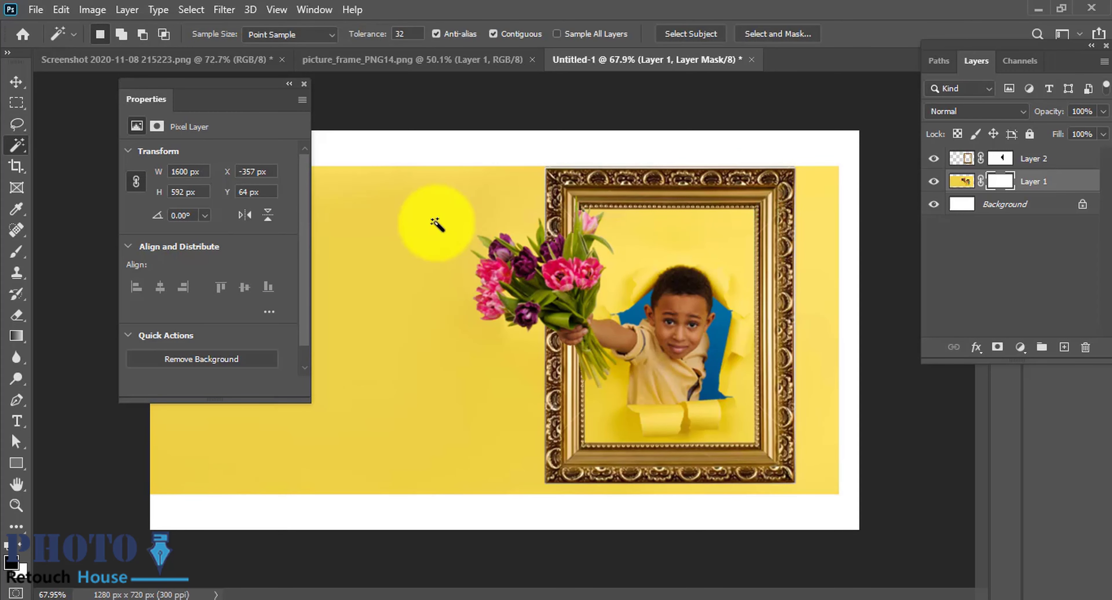
left_click(434, 223)
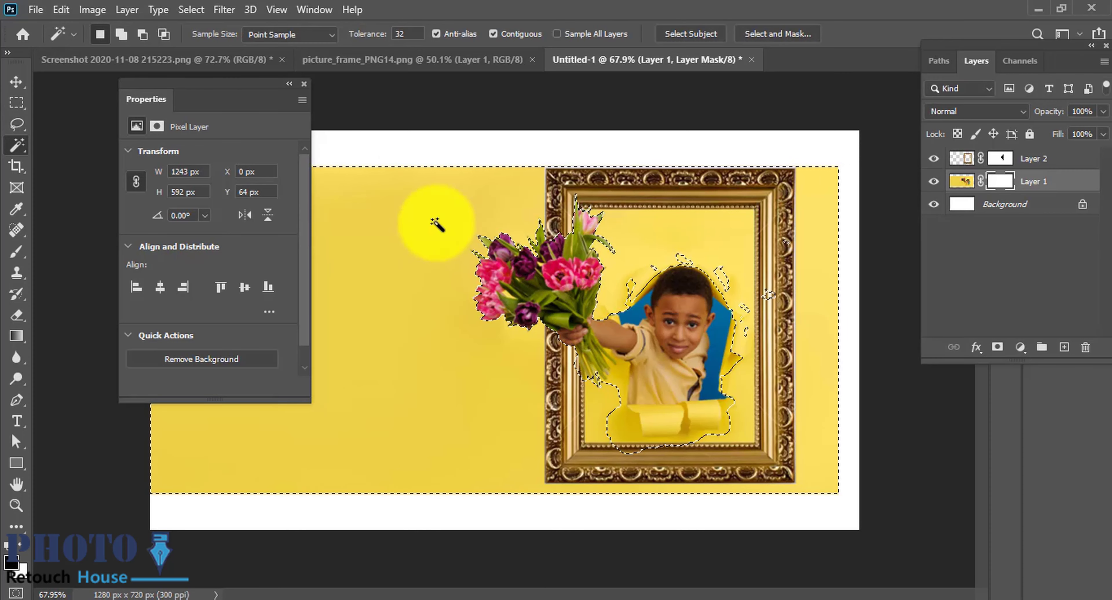
left_click(191, 10)
left_click(218, 72)
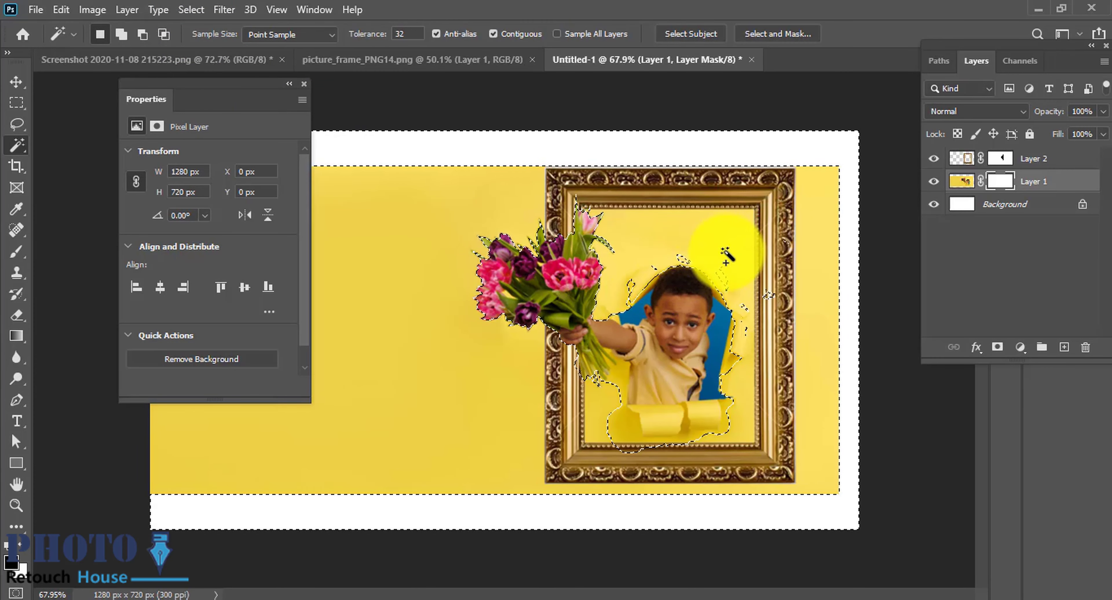
left_click(17, 124)
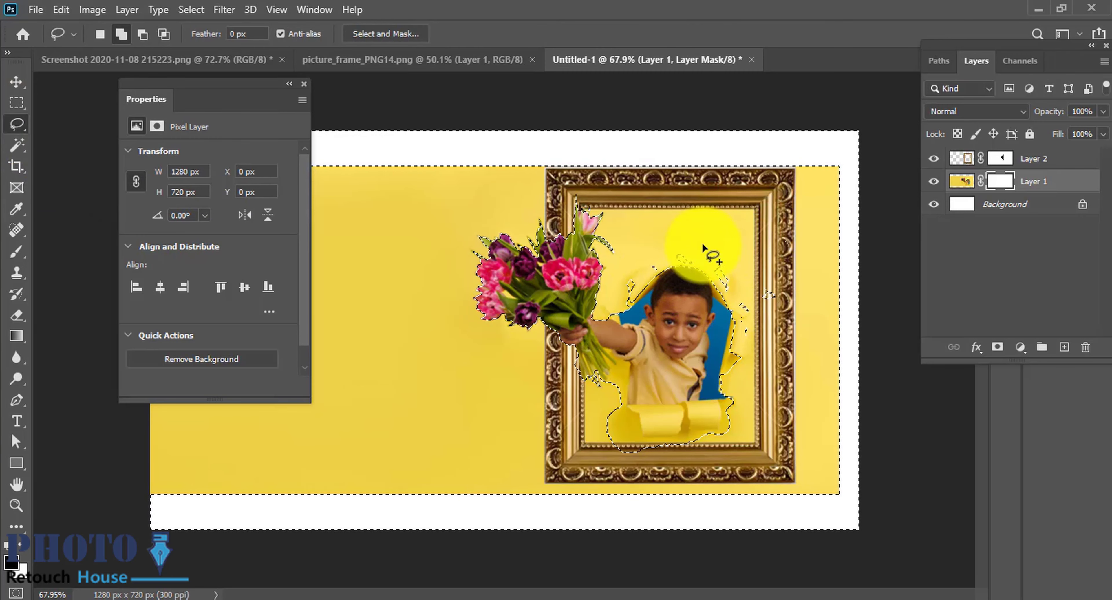
left_click_drag(752, 429, 619, 451)
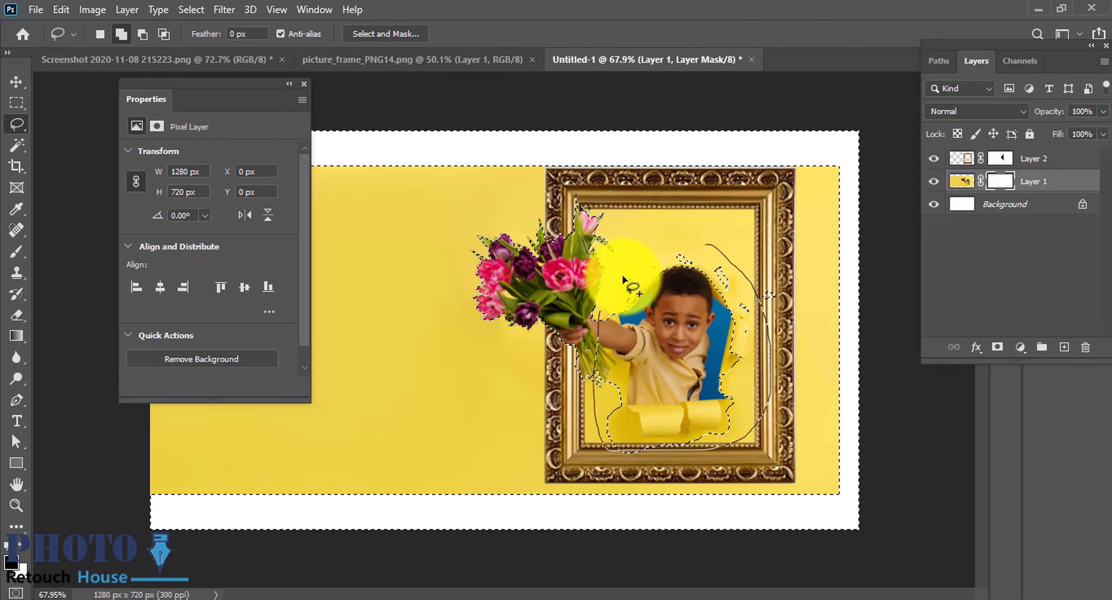
left_click_drag(728, 250, 723, 255)
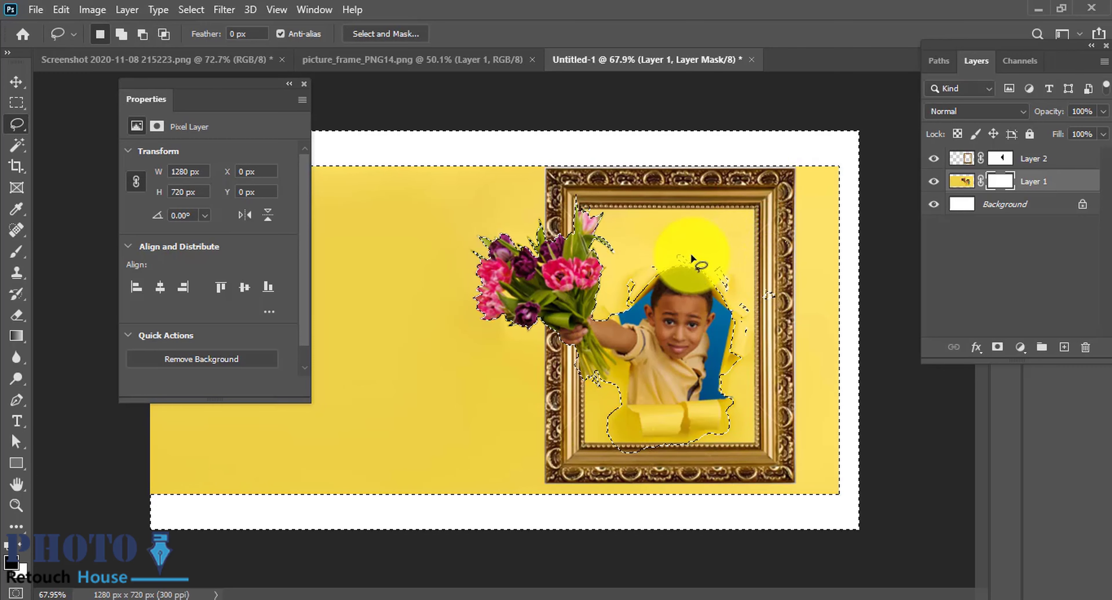
scroll(764, 315, "down", 1)
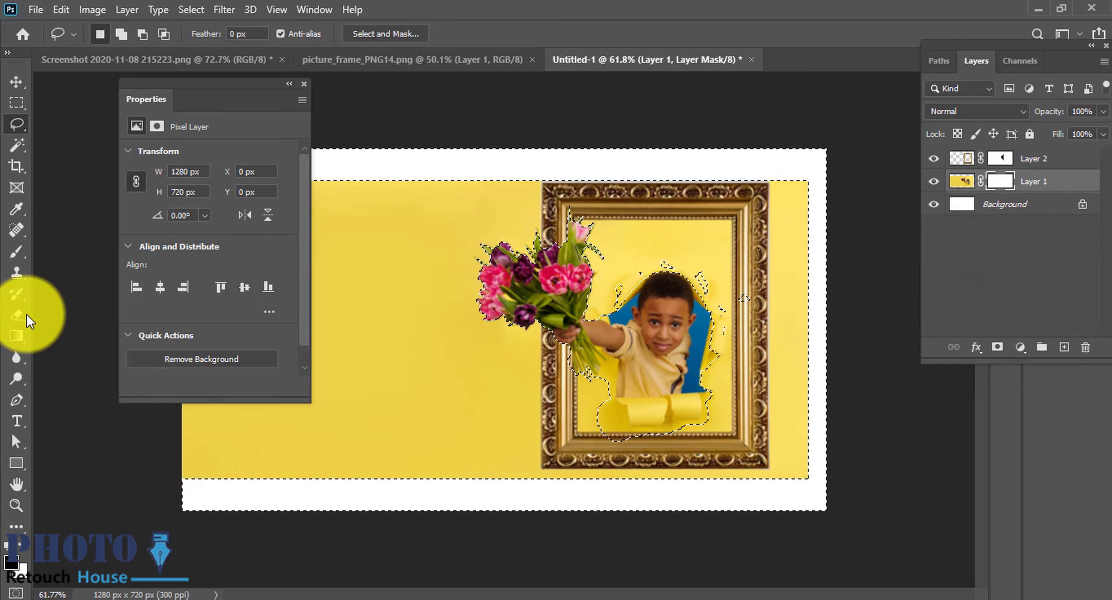
Paint Layer 1's mask over the yellow areas right of, above and left of the frame
left_click(21, 255)
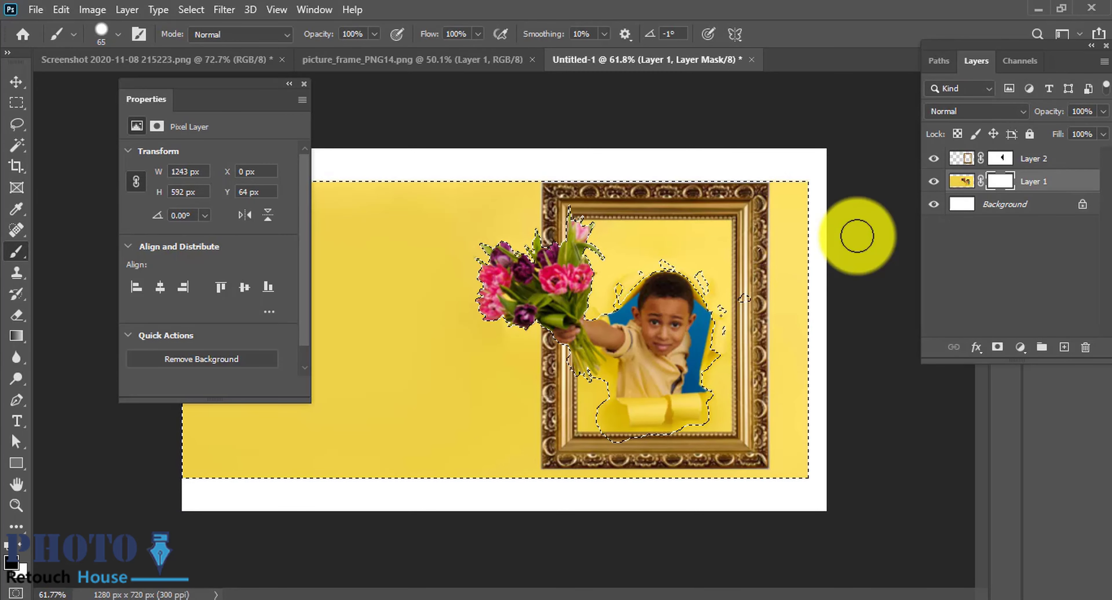
mouse_move(797, 191)
left_mouse_down()
mouse_move(783, 245)
mouse_move(794, 435)
mouse_move(730, 477)
mouse_move(568, 486)
mouse_move(503, 400)
mouse_move(518, 379)
mouse_move(514, 390)
mouse_move(514, 340)
mouse_move(472, 248)
mouse_move(499, 267)
mouse_move(525, 193)
left_mouse_up()
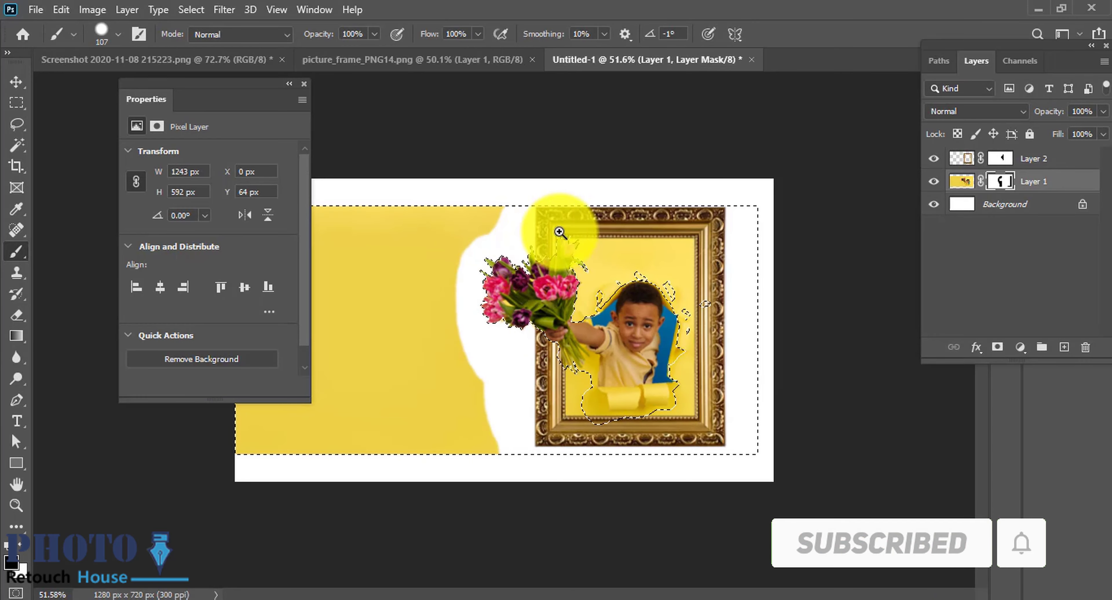
scroll(559, 235, "up", 2)
scroll(540, 221, "down", 1)
left_click_drag(539, 221, 421, 198)
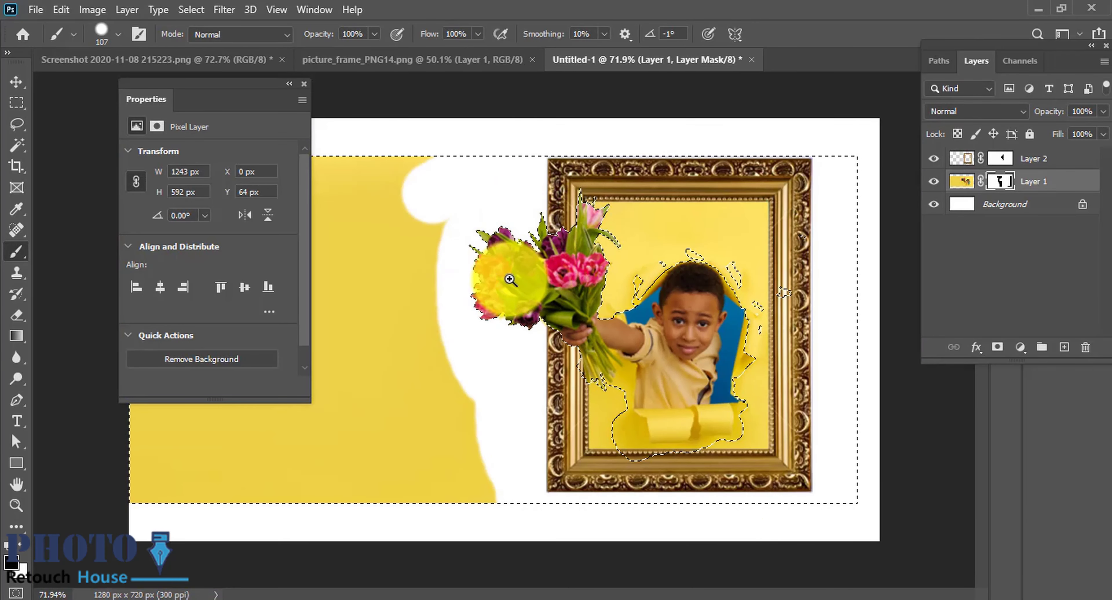
scroll(501, 259, "down", 3)
mouse_move(373, 236)
left_mouse_down()
mouse_move(265, 495)
mouse_move(405, 427)
mouse_move(405, 265)
mouse_move(479, 448)
mouse_move(335, 391)
mouse_move(236, 434)
left_mouse_up()
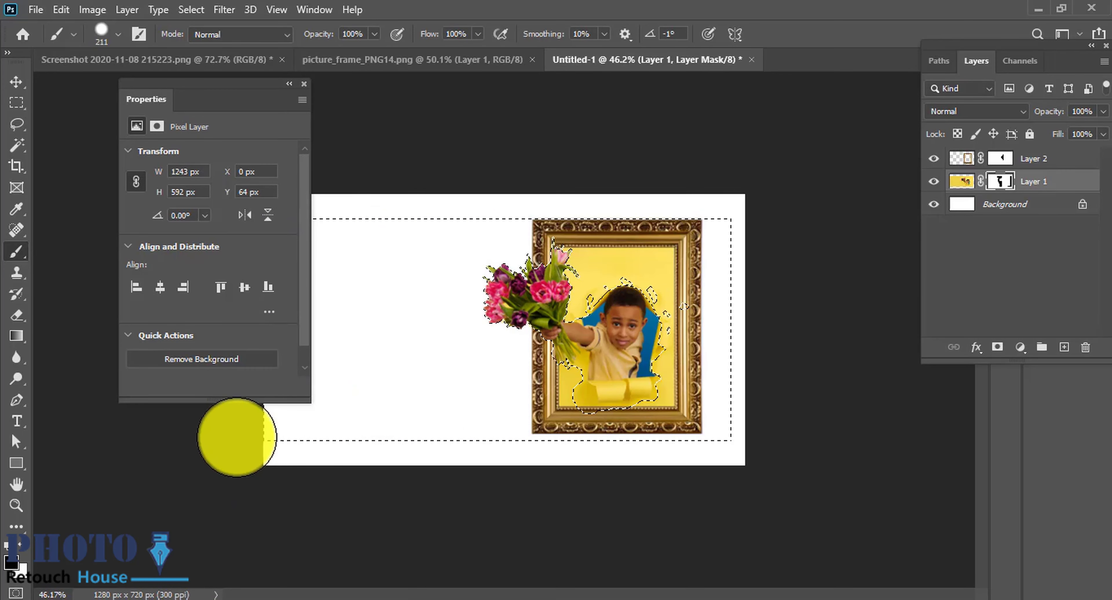
Hide the white Background layer and zoom in on the now-transparent edges
scroll(432, 302, "down", 3)
left_click_drag(421, 302, 467, 318)
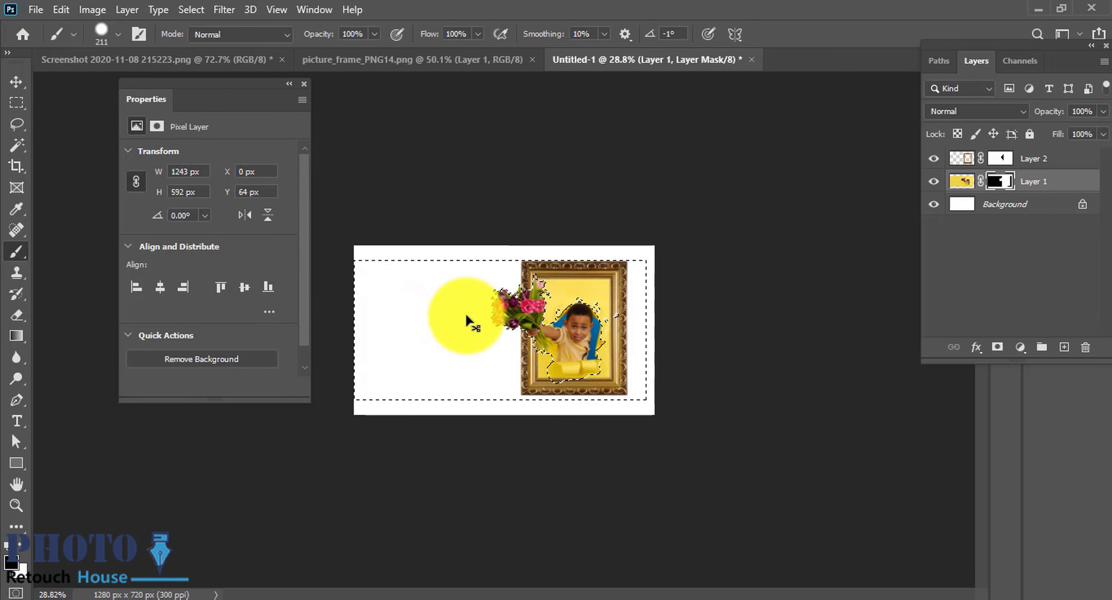
left_click(933, 206)
mouse_move(546, 248)
left_mouse_down()
mouse_move(650, 292)
mouse_move(630, 292)
left_mouse_up()
Select Layer 1 and Layer 2 together and move the framed boy and tulips left
scroll(638, 295, "down", 2)
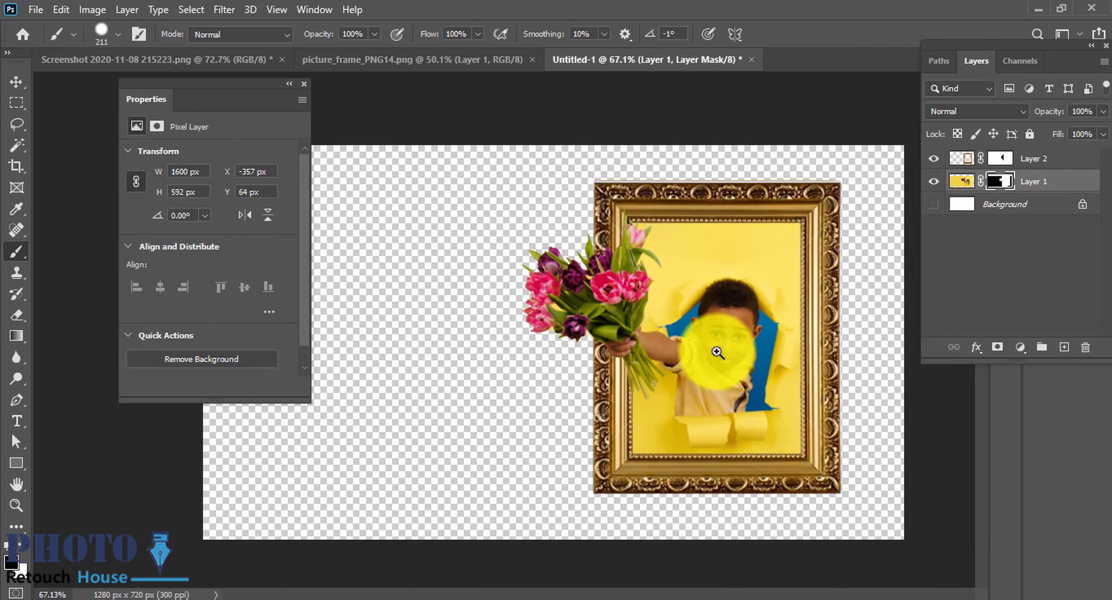
left_click(1035, 166, "shift")
key("ctrl+minus")
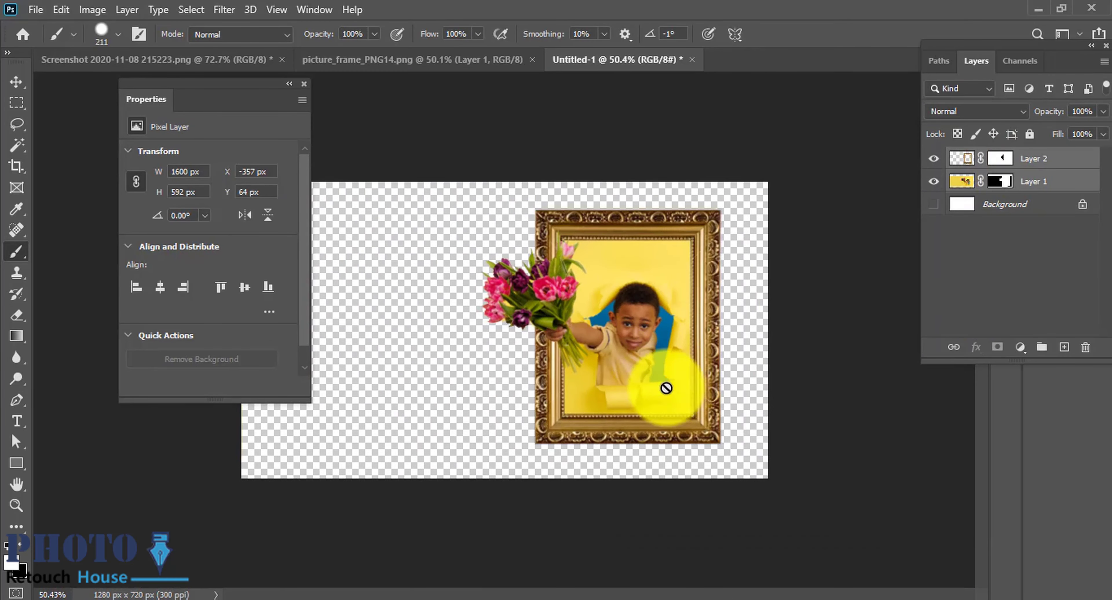
left_click(16, 82)
left_click_drag(619, 391, 554, 413)
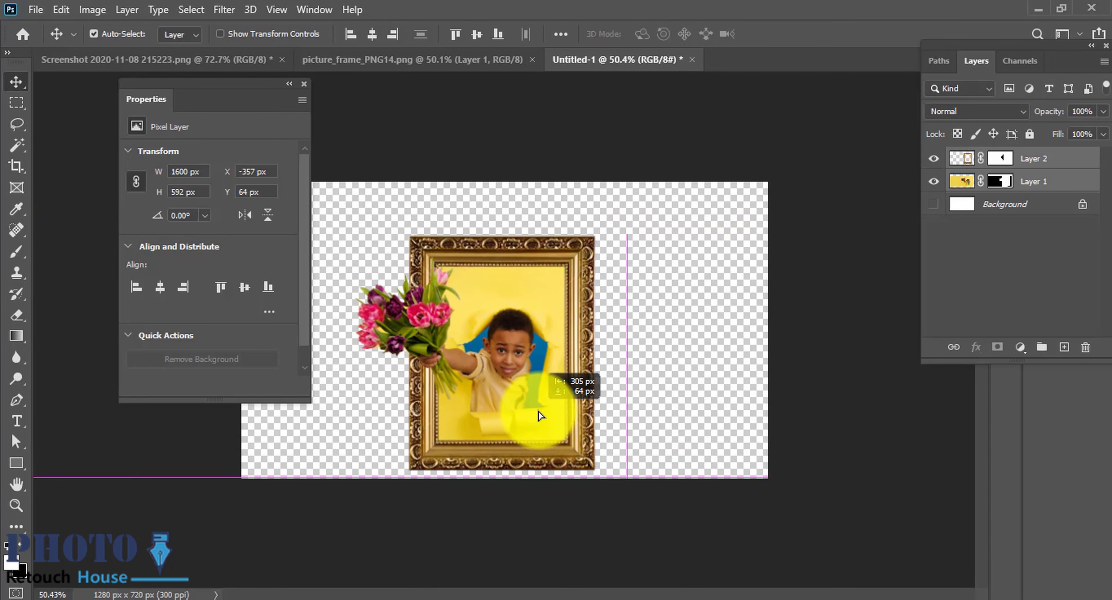
Free-transform both layers up to about 112%, giving 1791 × 663 px
key("ctrl+t")
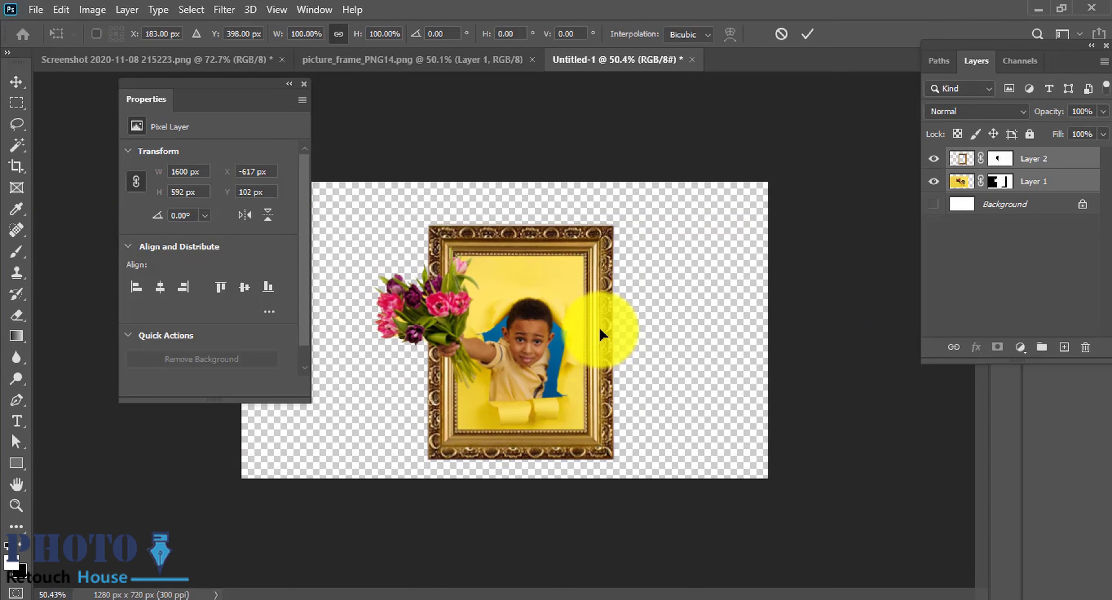
scroll(605, 330, "up", 1)
mouse_move(683, 213)
left_mouse_down()
mouse_move(727, 179)
mouse_move(643, 211)
left_mouse_up()
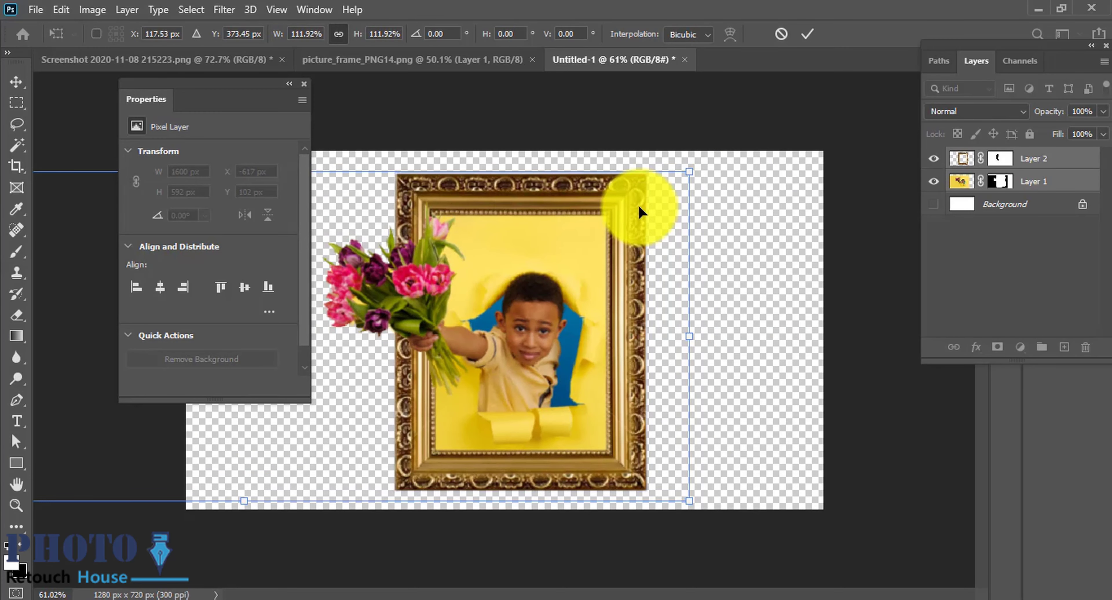
key("Return")
scroll(720, 303, "down", 3)
scroll(665, 328, "up", 3)
scroll(633, 308, "down", 1)
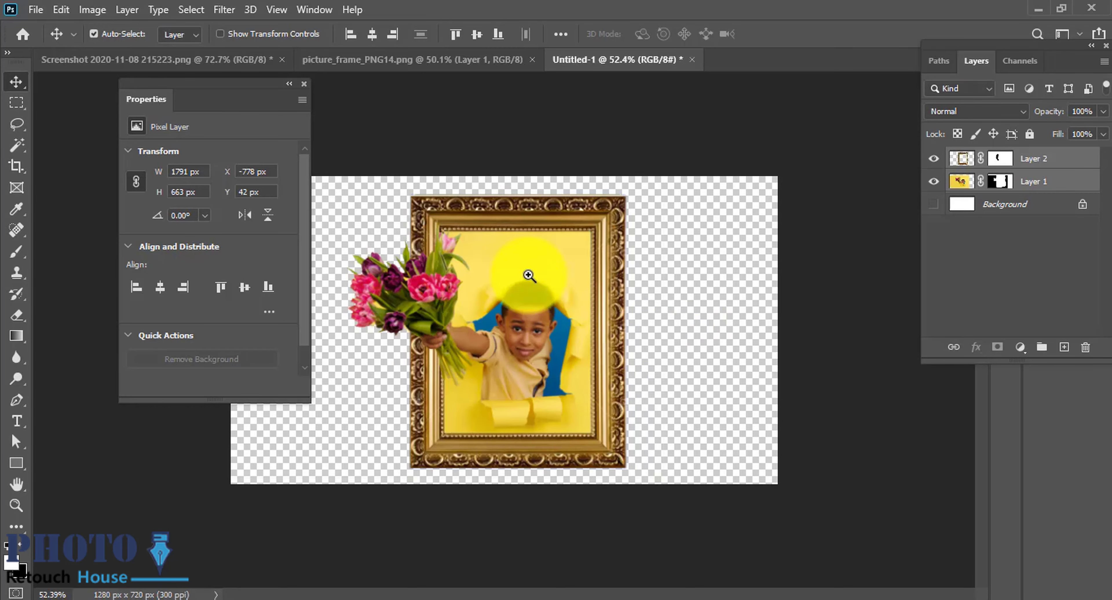
scroll(566, 186, "up", 5)
scroll(473, 245, "down", 6)
scroll(501, 276, "down", 1)
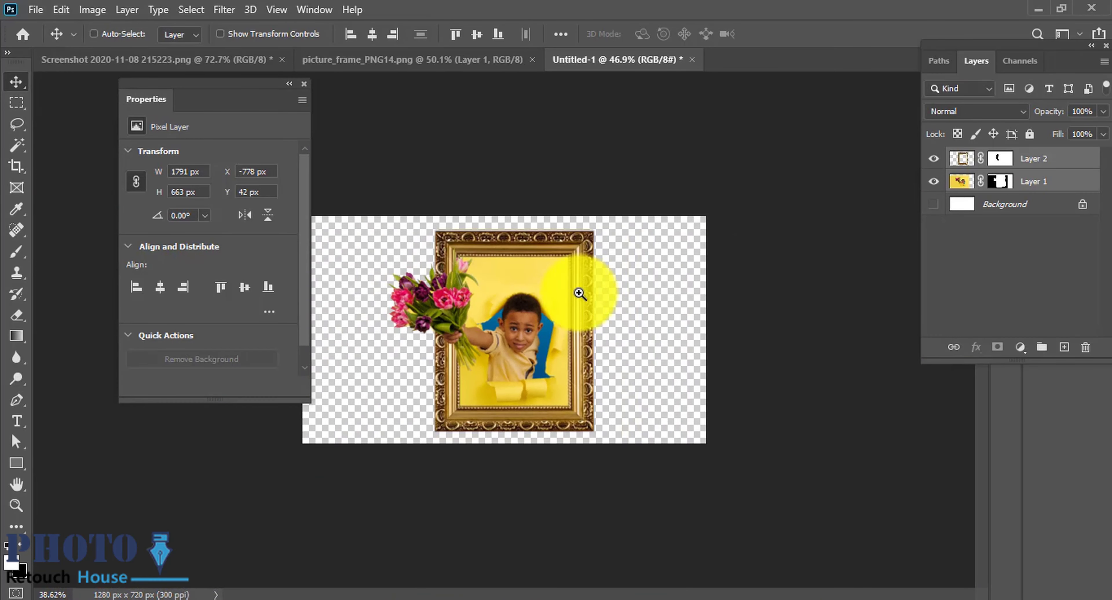